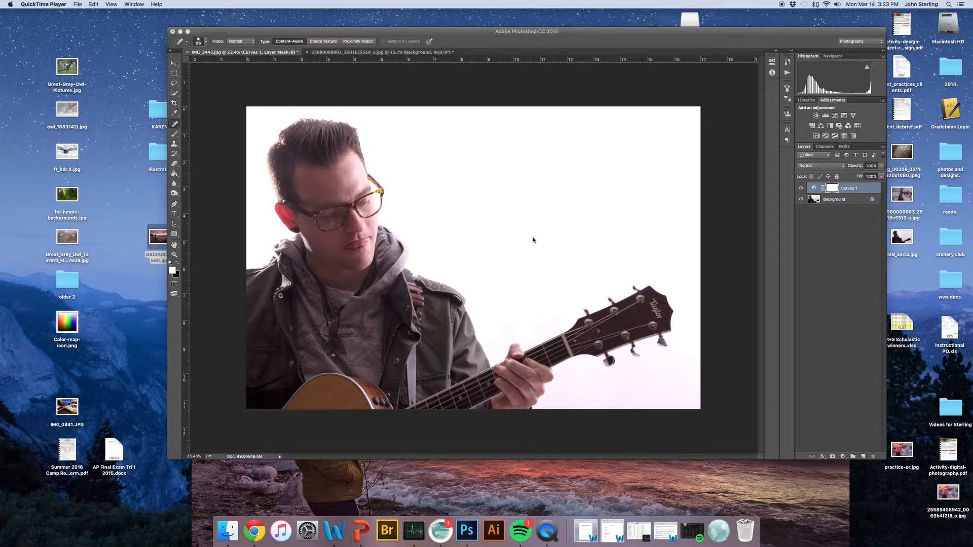
Switch to Photoshop and open DSC00804-Edit.jpg from the Desktop using the Camera Raw format.
{"action": "left_click", "coordinate": [503, 43]}
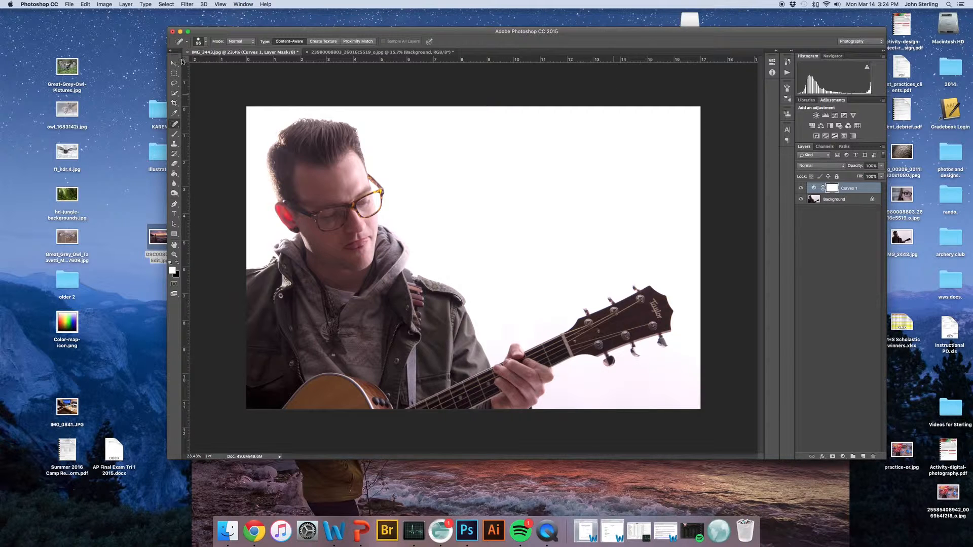
{"action": "left_click", "coordinate": [70, 5]}
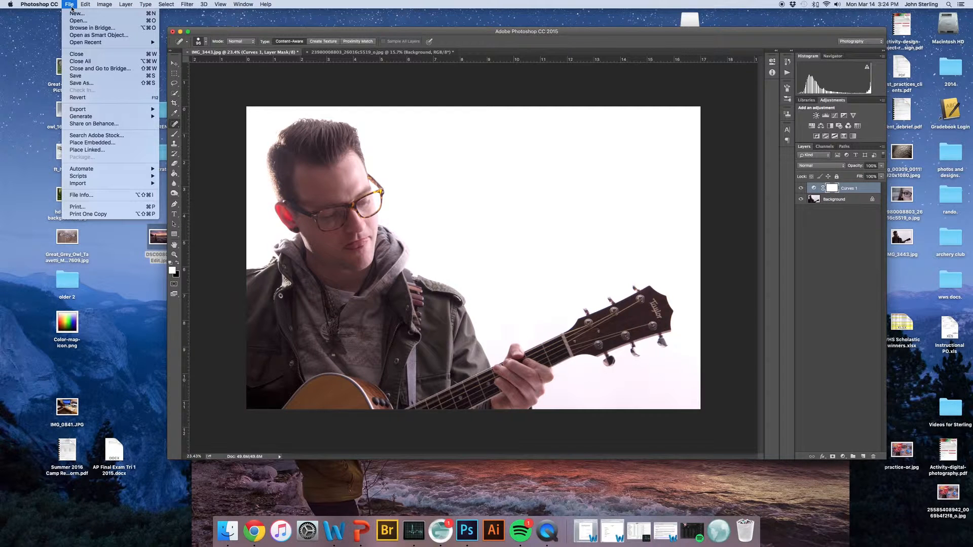
{"action": "left_click", "coordinate": [77, 21]}
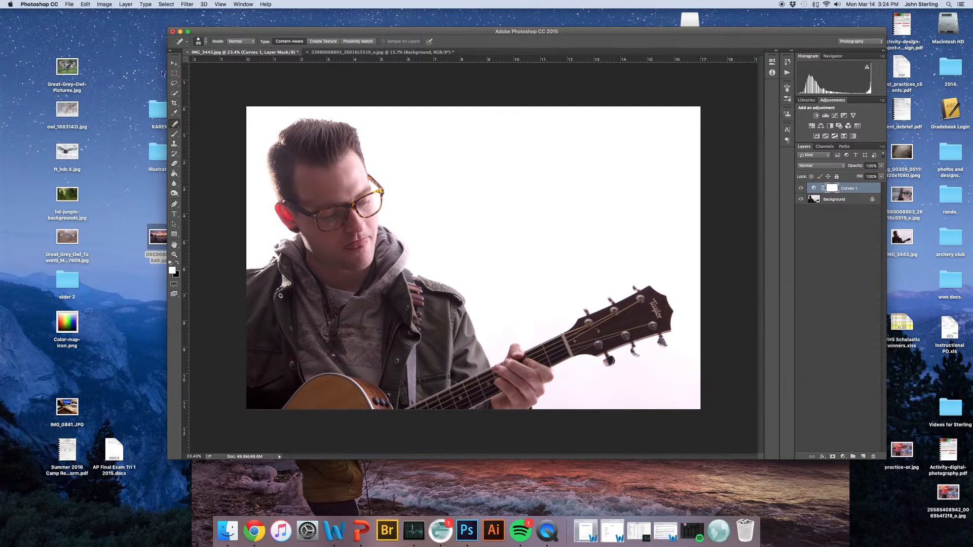
{"action": "left_click_drag", "start_coordinate": [701, 116], "coordinate": [630, 105]}
{"action": "left_click", "coordinate": [569, 127]}
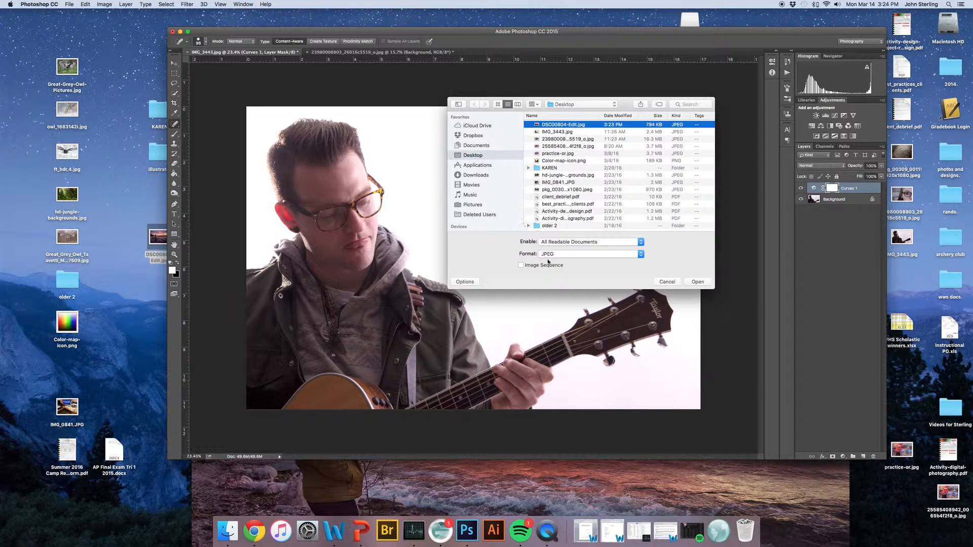
{"action": "left_click", "coordinate": [565, 255]}
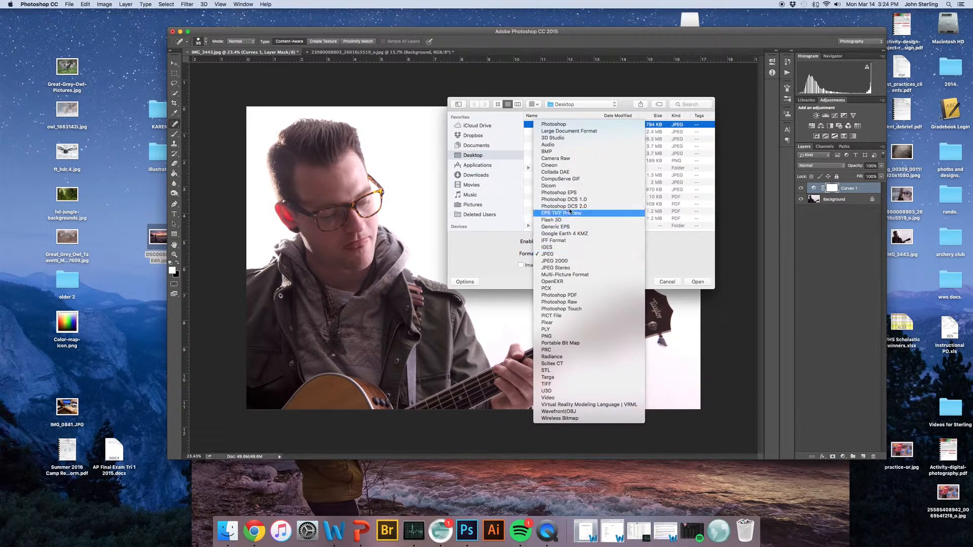
{"action": "left_click", "coordinate": [563, 158]}
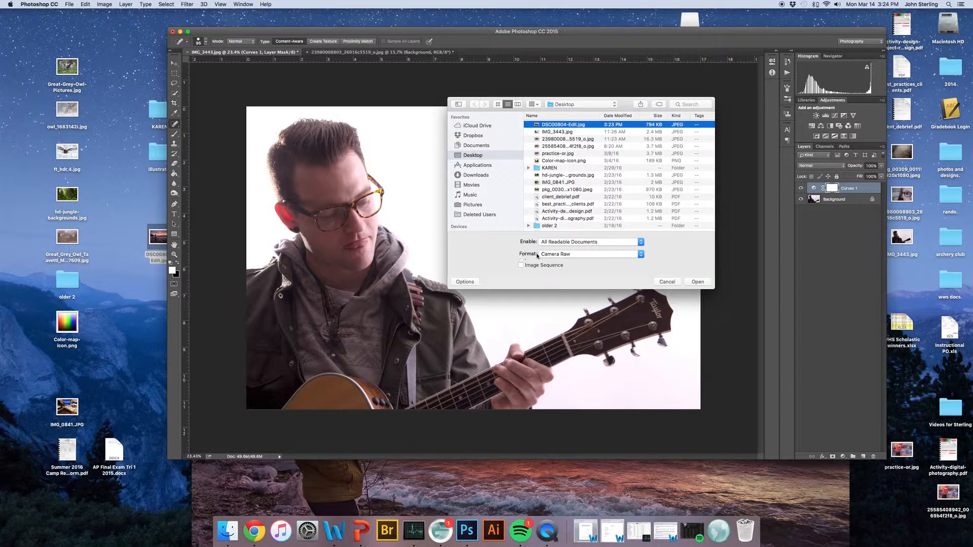
{"action": "left_click", "coordinate": [697, 283]}
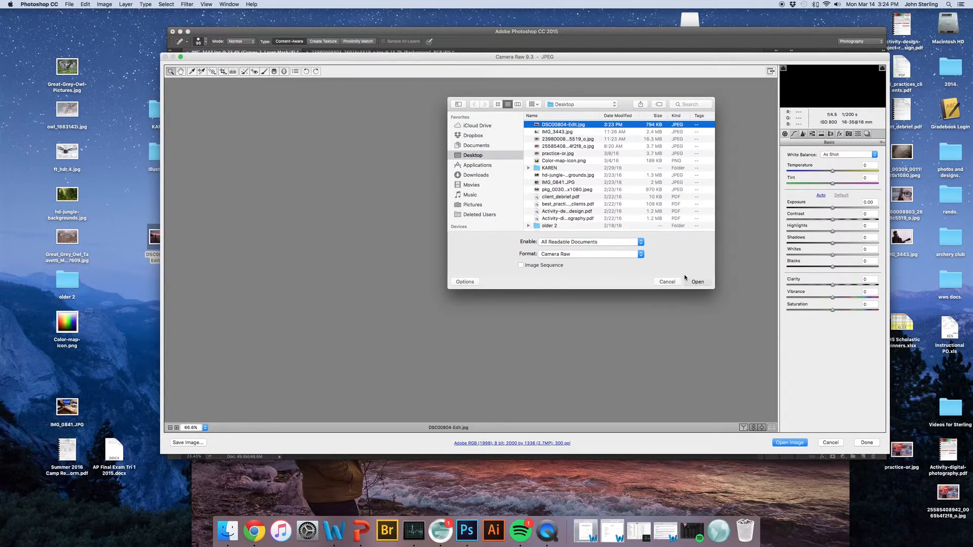
Enlarge the Camera Raw window and reposition it so that the whole window fits on the screen.
{"action": "left_click_drag", "start_coordinate": [433, 59], "coordinate": [360, 37]}
{"action": "left_click_drag", "start_coordinate": [816, 433], "coordinate": [969, 510]}
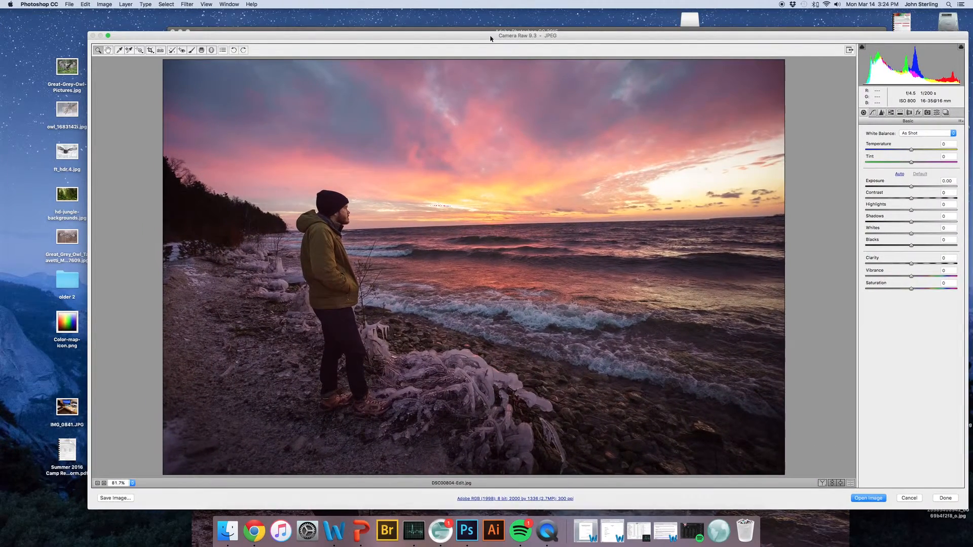
{"action": "left_click_drag", "start_coordinate": [490, 38], "coordinate": [439, 17]}
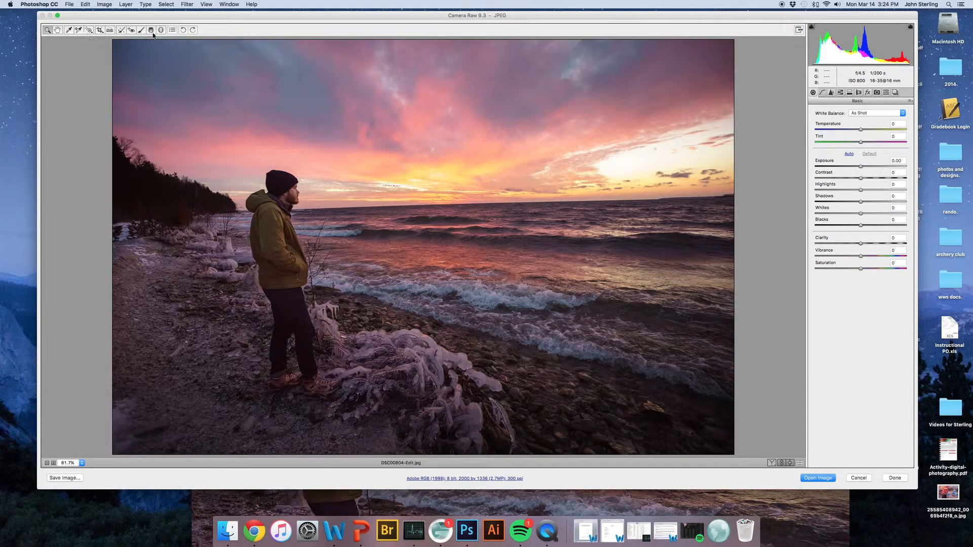
{"action": "left_click", "coordinate": [822, 93]}
{"action": "left_click", "coordinate": [840, 93]}
{"action": "left_click", "coordinate": [858, 93]}
{"action": "left_click", "coordinate": [850, 93]}
{"action": "left_click", "coordinate": [831, 93]}
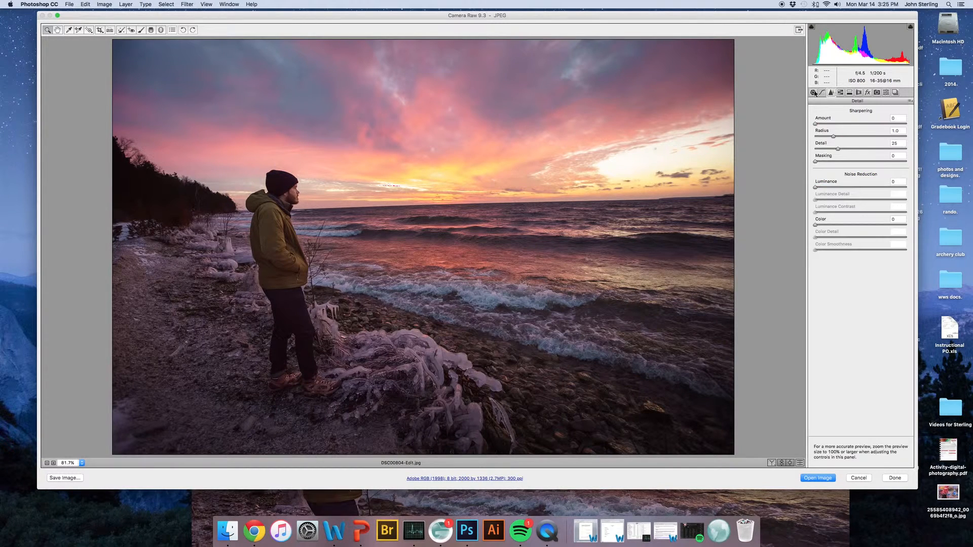
{"action": "left_click", "coordinate": [813, 92]}
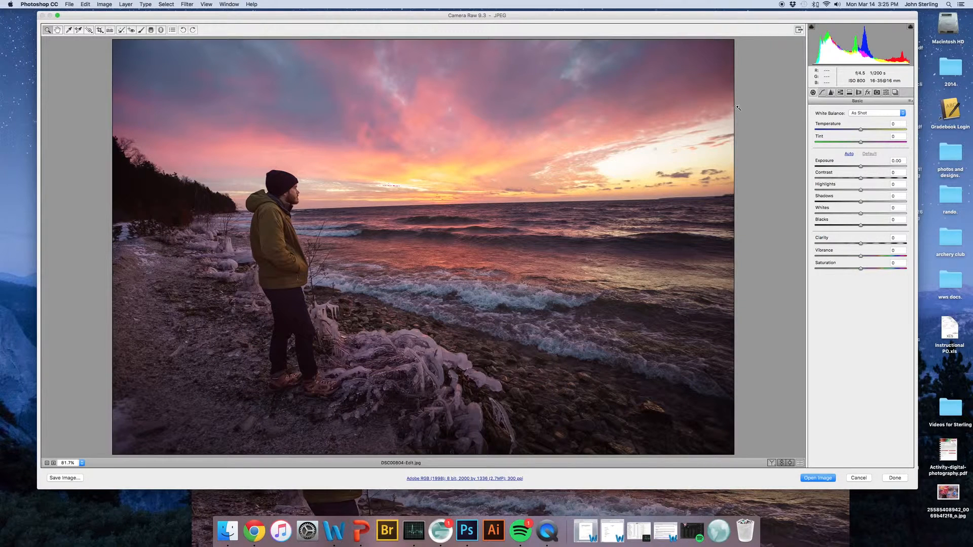
Set the white balance Temperature to +9, checking a much warmer setting with the highlight clipping warning turned on and off.
{"action": "mouse_move", "coordinate": [872, 46]}
{"action": "left_click_drag", "start_coordinate": [861, 131], "coordinate": [882, 130]}
{"action": "key", "text": "o"}
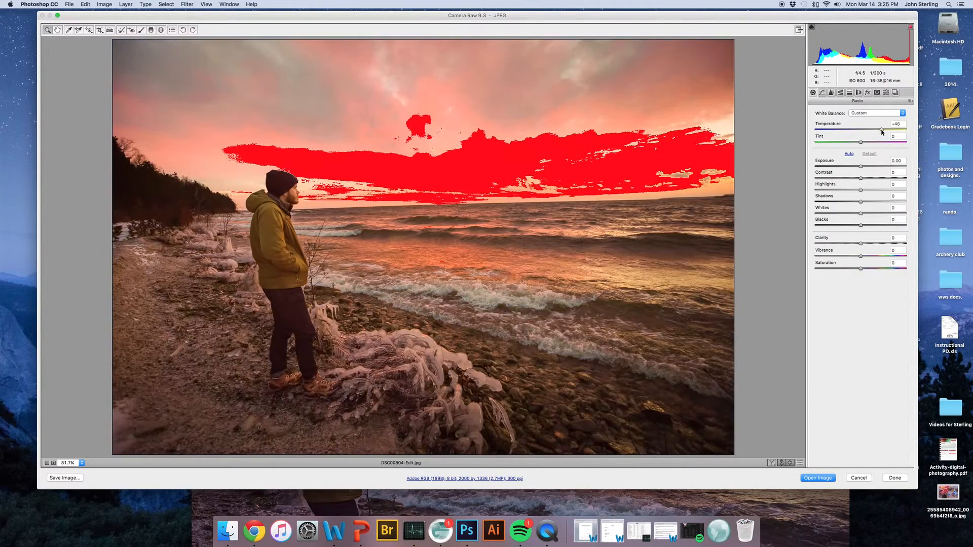
{"action": "left_click", "coordinate": [911, 28]}
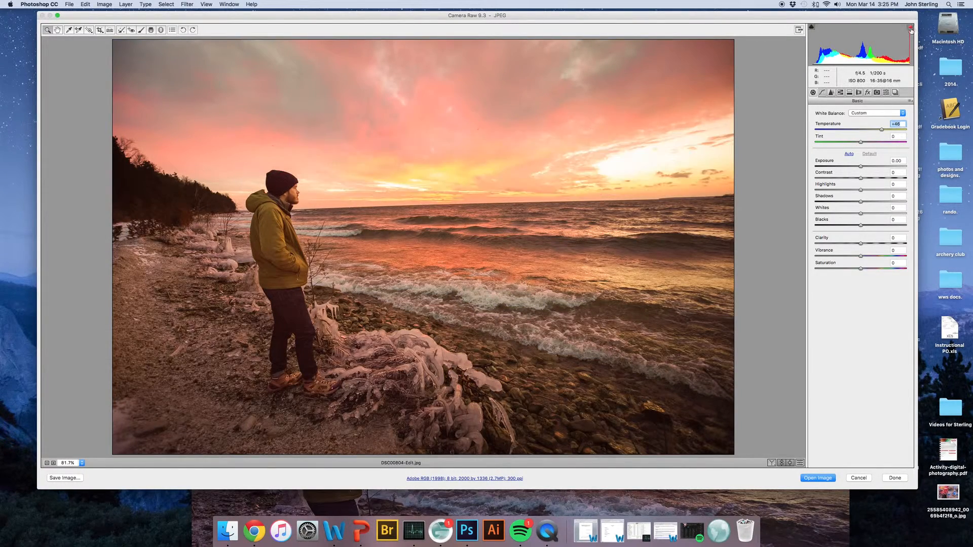
{"action": "mouse_move", "coordinate": [882, 130]}
{"action": "left_mouse_down"}
{"action": "mouse_move", "coordinate": [846, 131]}
{"action": "mouse_move", "coordinate": [865, 132]}
{"action": "left_mouse_up"}
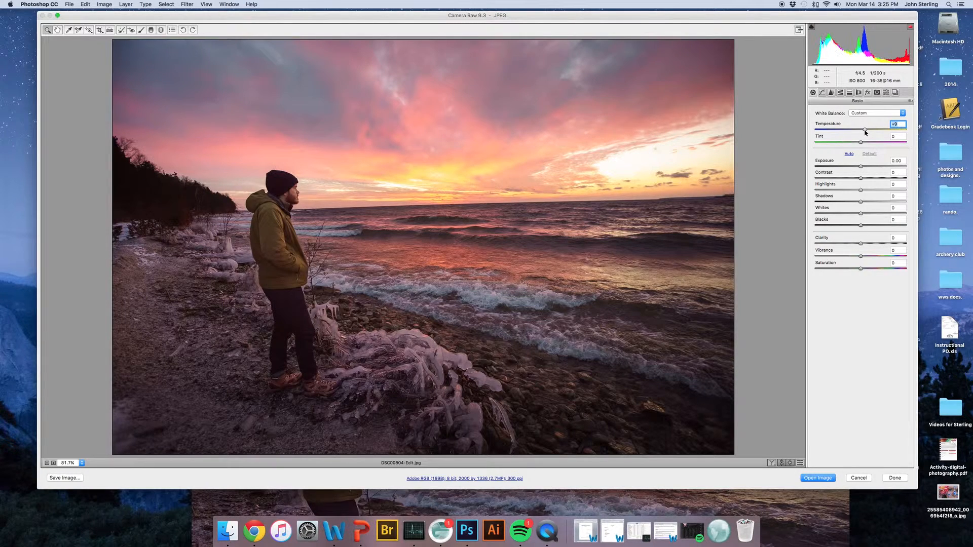
Keep Exposure at 0.00 and set Contrast to +4 after trying it at -100.
{"action": "mouse_move", "coordinate": [861, 167]}
{"action": "left_mouse_down"}
{"action": "mouse_move", "coordinate": [872, 167]}
{"action": "mouse_move", "coordinate": [861, 168]}
{"action": "left_mouse_up"}
{"action": "double_click", "coordinate": [861, 168]}
{"action": "left_click", "coordinate": [862, 179]}
{"action": "left_click_drag", "start_coordinate": [861, 180], "coordinate": [815, 180]}
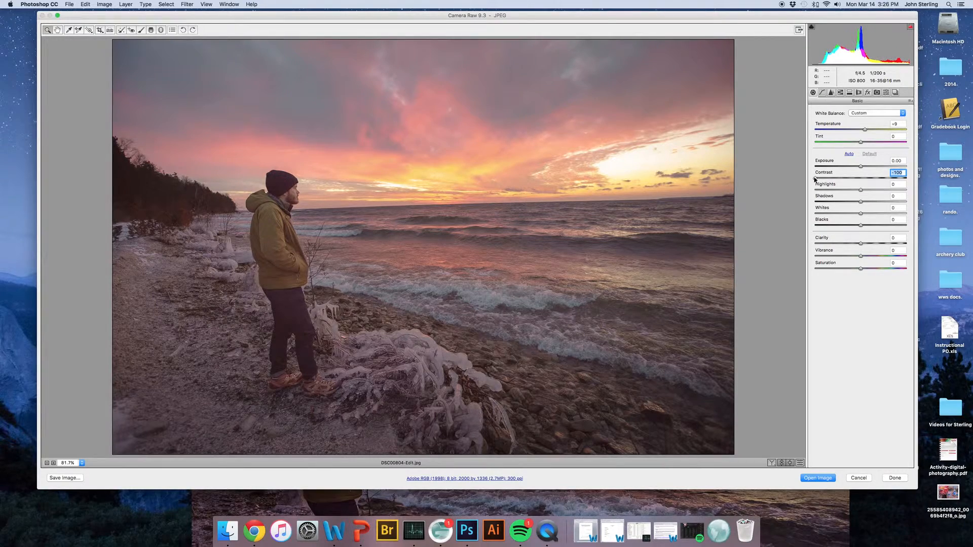
{"action": "left_click_drag", "start_coordinate": [824, 179], "coordinate": [845, 179]}
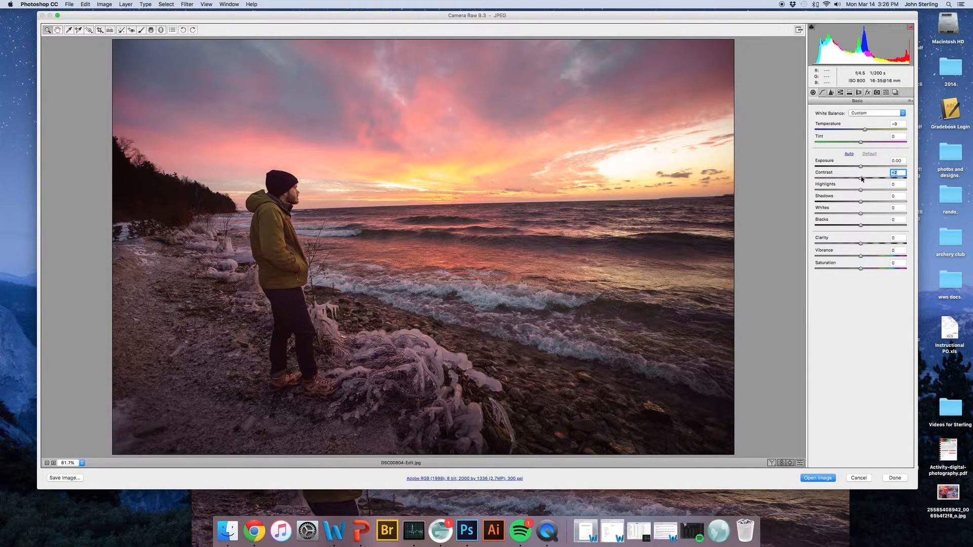
{"action": "left_click_drag", "start_coordinate": [863, 178], "coordinate": [863, 178]}
Set Highlights to -2, Whites to -1, Blacks to -18 and Shadows to +45.
{"action": "mouse_move", "coordinate": [861, 190]}
{"action": "left_mouse_down"}
{"action": "mouse_move", "coordinate": [907, 189]}
{"action": "mouse_move", "coordinate": [836, 190]}
{"action": "mouse_move", "coordinate": [892, 190]}
{"action": "mouse_move", "coordinate": [846, 192]}
{"action": "mouse_move", "coordinate": [892, 202]}
{"action": "mouse_move", "coordinate": [848, 202]}
{"action": "mouse_move", "coordinate": [882, 202]}
{"action": "mouse_move", "coordinate": [861, 204]}
{"action": "left_mouse_up"}
{"action": "mouse_move", "coordinate": [860, 215]}
{"action": "left_mouse_down"}
{"action": "mouse_move", "coordinate": [907, 216]}
{"action": "mouse_move", "coordinate": [860, 215]}
{"action": "mouse_move", "coordinate": [884, 227]}
{"action": "mouse_move", "coordinate": [860, 226]}
{"action": "left_mouse_up"}
{"action": "left_click_drag", "start_coordinate": [859, 226], "coordinate": [851, 227]}
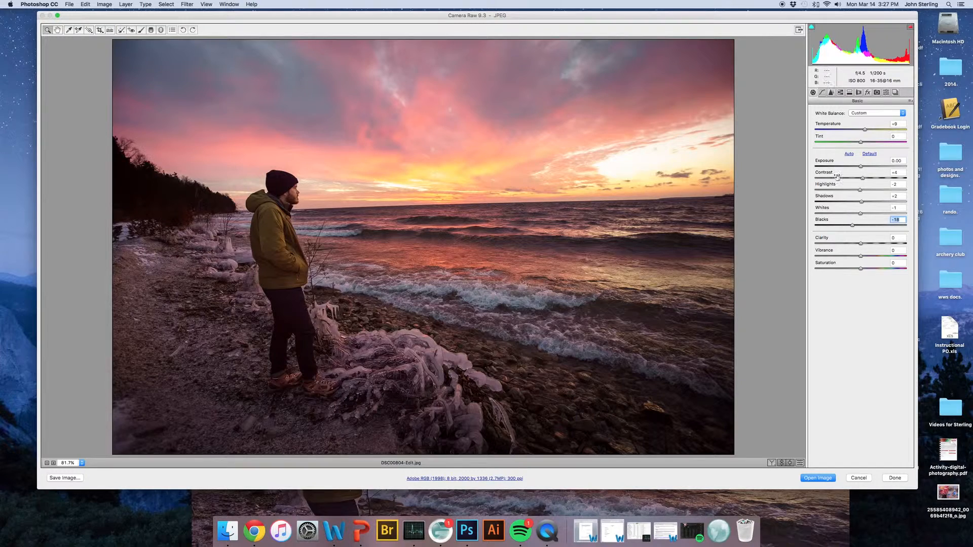
{"action": "left_click_drag", "start_coordinate": [862, 202], "coordinate": [881, 203]}
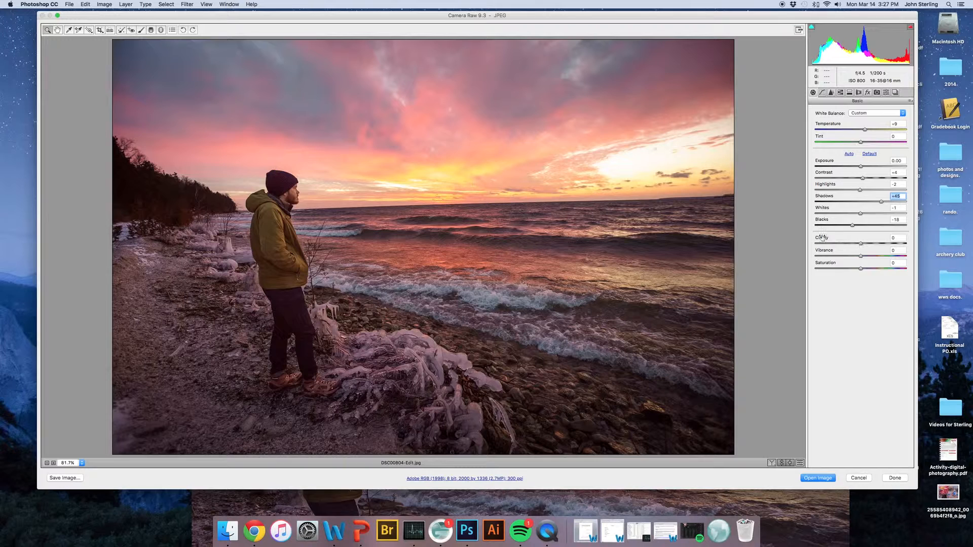
Try Clarity at +100 and at -100 on a close-up of the clouds.
{"action": "left_click_drag", "start_coordinate": [395, 99], "coordinate": [501, 174]}
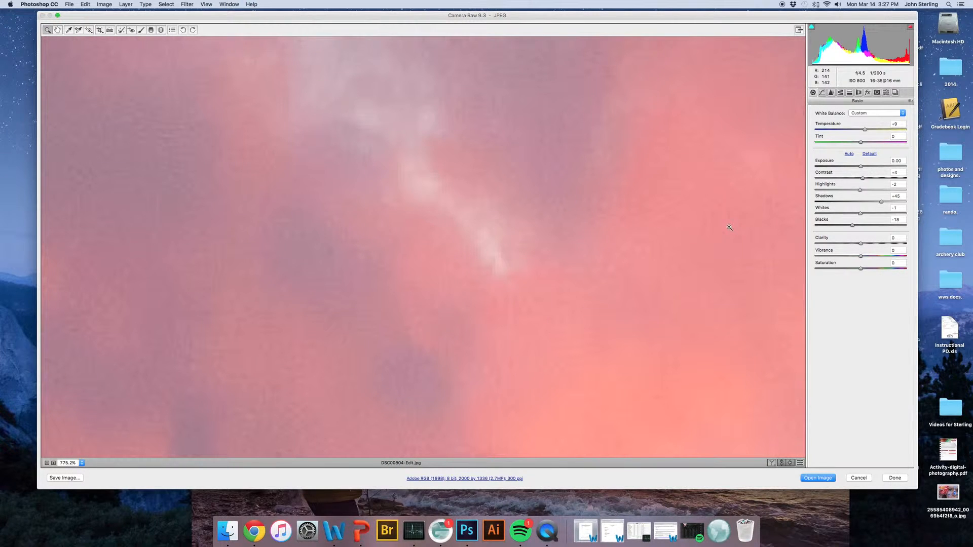
{"action": "left_click", "coordinate": [860, 245]}
{"action": "left_click_drag", "start_coordinate": [860, 243], "coordinate": [906, 244]}
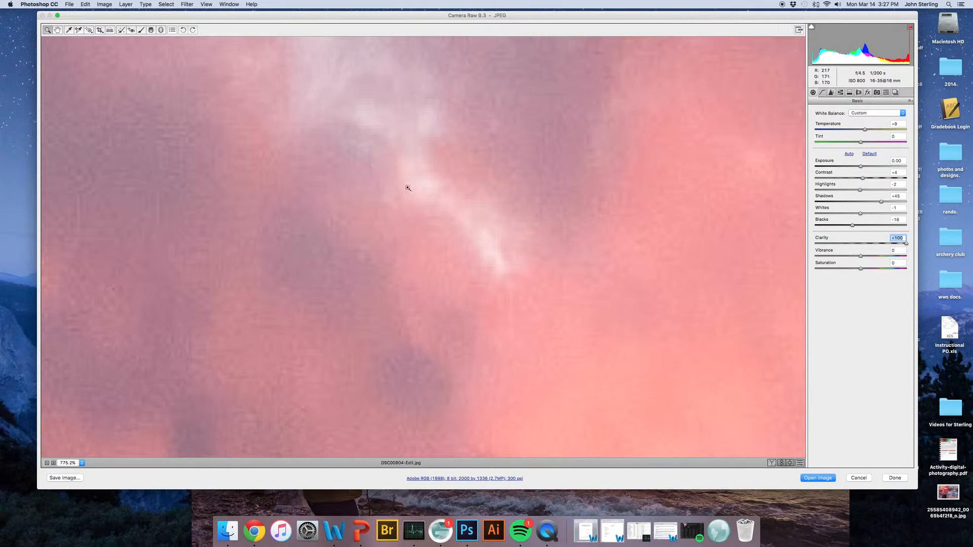
{"action": "left_click", "coordinate": [815, 244]}
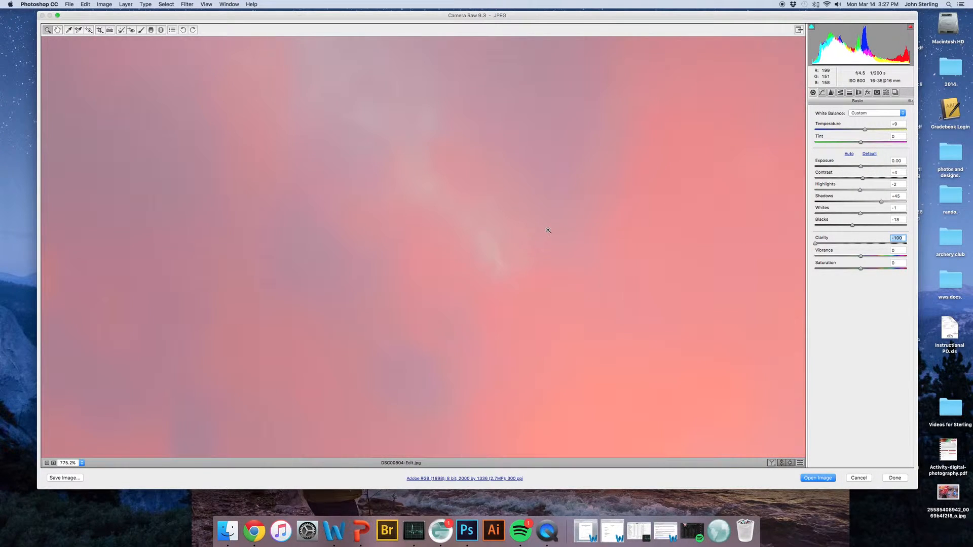
Compare Clarity at -100 and +100 on the full photo and set it to +50.
{"action": "key", "text": "super+0"}
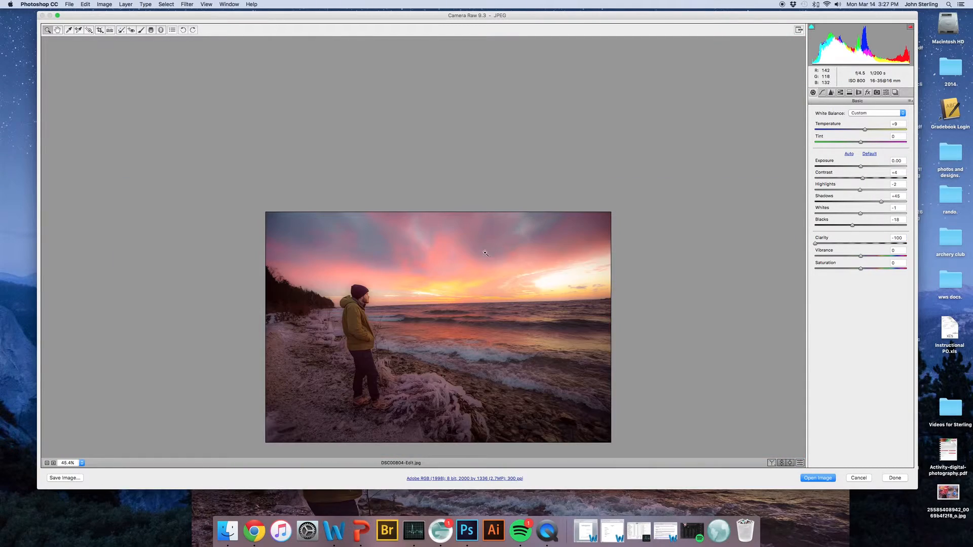
{"action": "left_click_drag", "start_coordinate": [465, 372], "coordinate": [491, 392]}
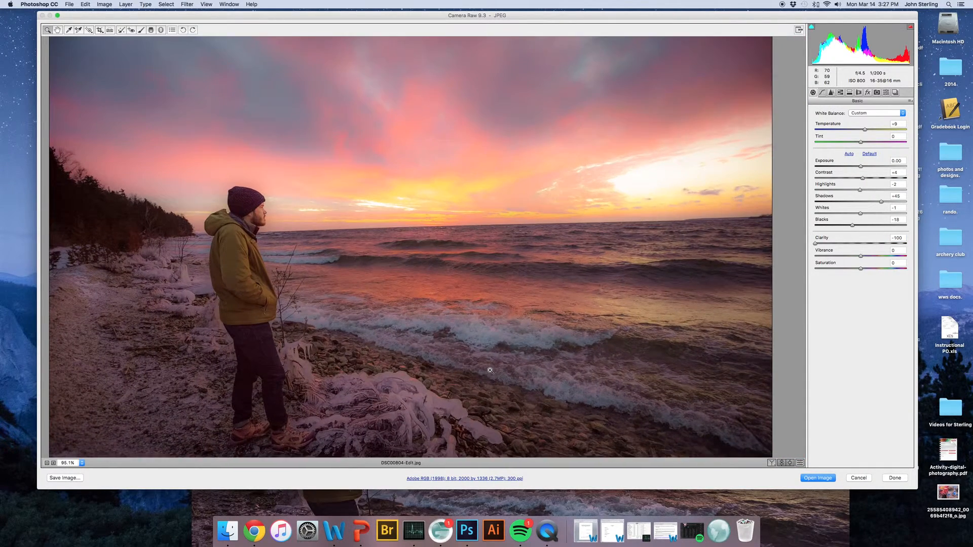
{"action": "scroll", "coordinate": [490, 369], "scroll_direction": "down", "scroll_amount": 3}
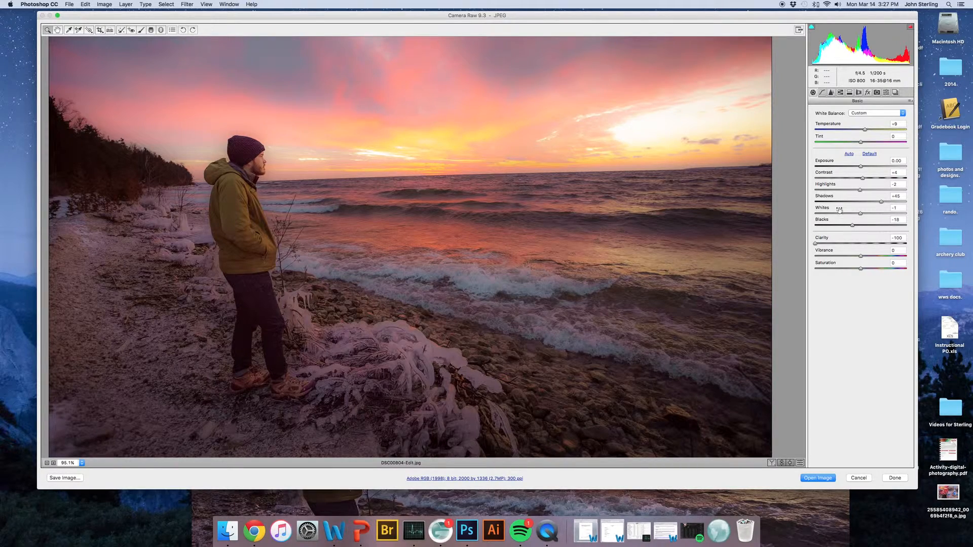
{"action": "left_click_drag", "start_coordinate": [817, 246], "coordinate": [930, 243]}
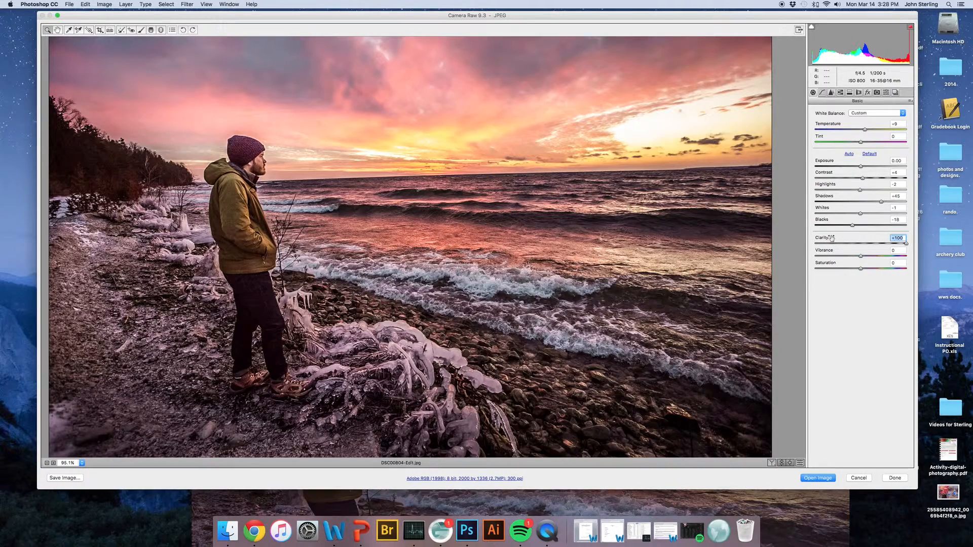
{"action": "left_click_drag", "start_coordinate": [820, 244], "coordinate": [882, 244]}
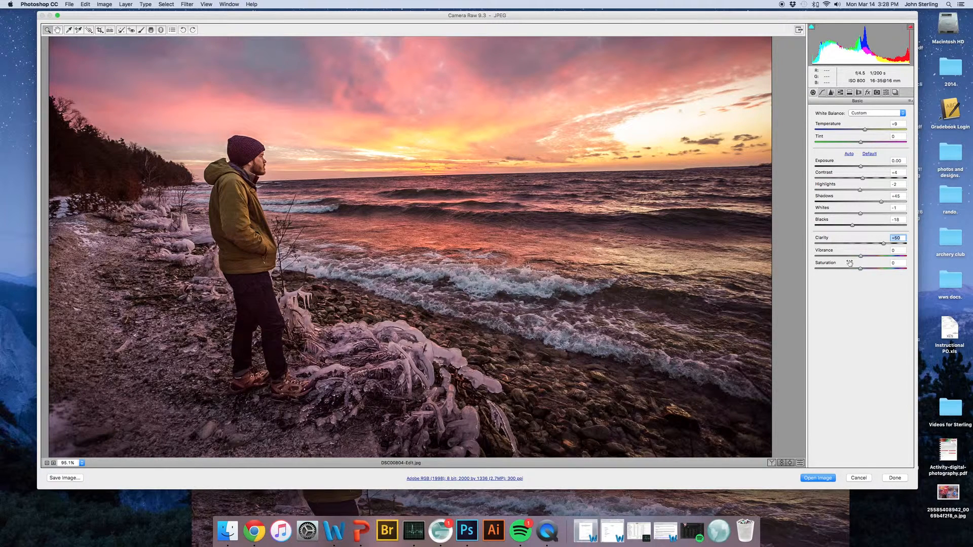
Set Vibrance to +38 and return Saturation to 0 after trying it at +43.
{"action": "left_click", "coordinate": [555, 189], "text": "alt"}
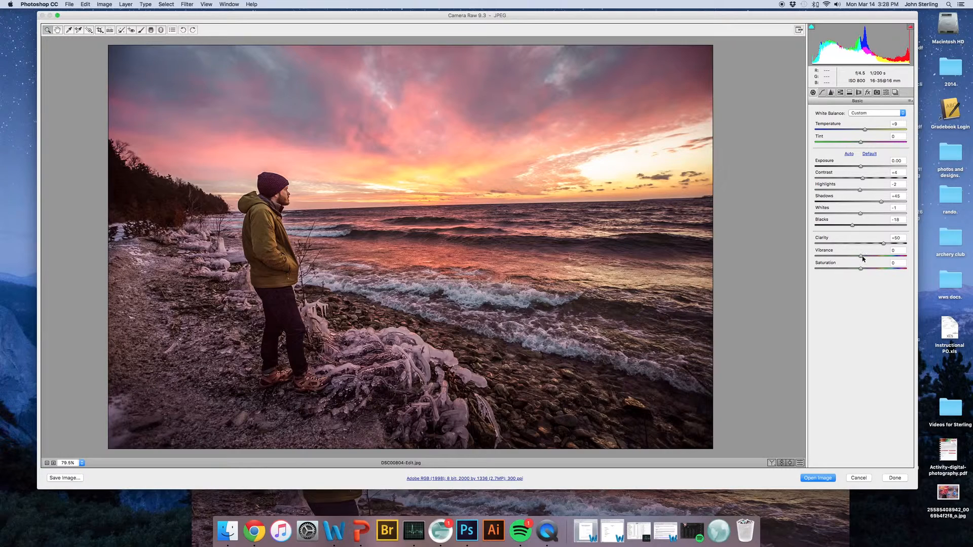
{"action": "left_click_drag", "start_coordinate": [862, 256], "coordinate": [878, 271]}
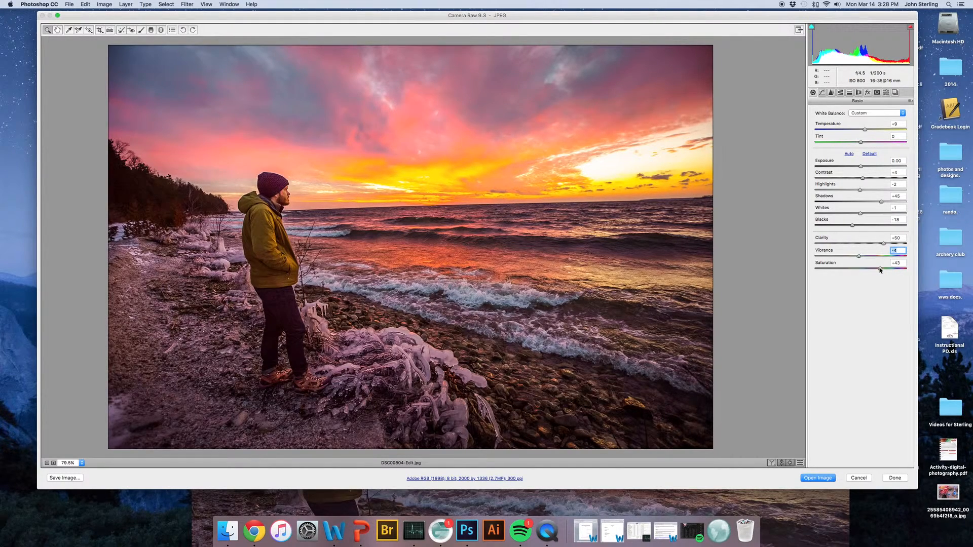
{"action": "mouse_move", "coordinate": [879, 269]}
{"action": "left_mouse_down"}
{"action": "mouse_move", "coordinate": [862, 270]}
{"action": "mouse_move", "coordinate": [877, 270]}
{"action": "left_mouse_up"}
{"action": "left_click", "coordinate": [862, 270]}
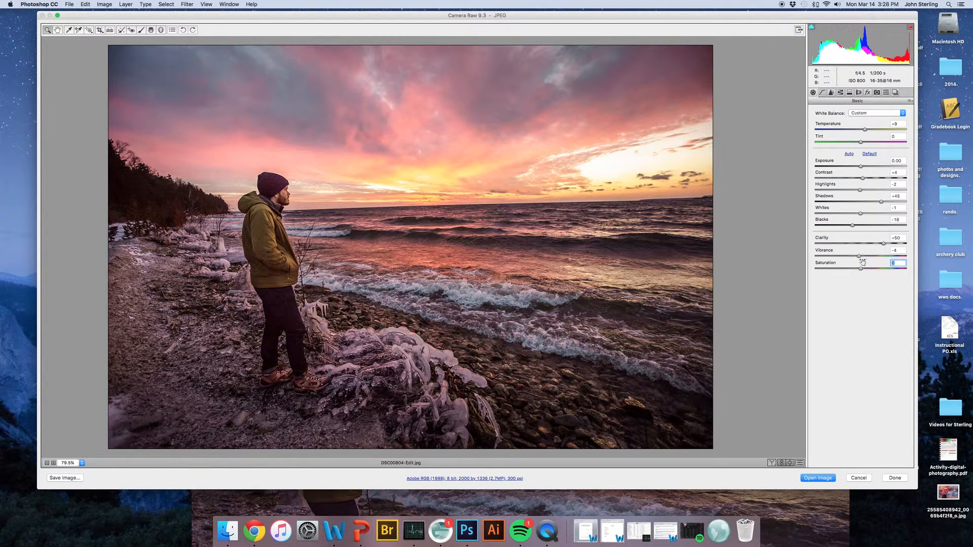
{"action": "left_click_drag", "start_coordinate": [859, 256], "coordinate": [877, 258]}
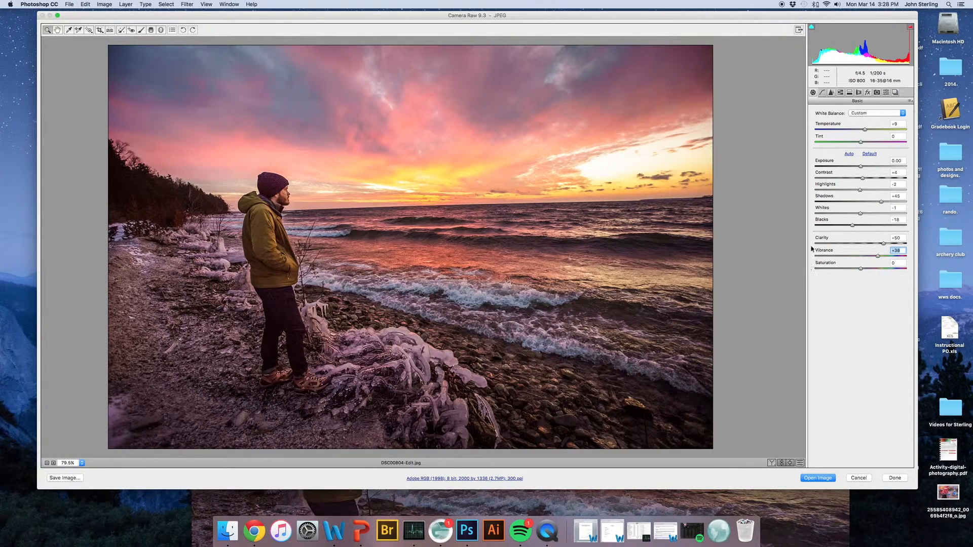
Review the Point and Parametric tone curves, and open the Sharpening and Noise Reduction settings.
{"action": "left_click", "coordinate": [822, 93]}
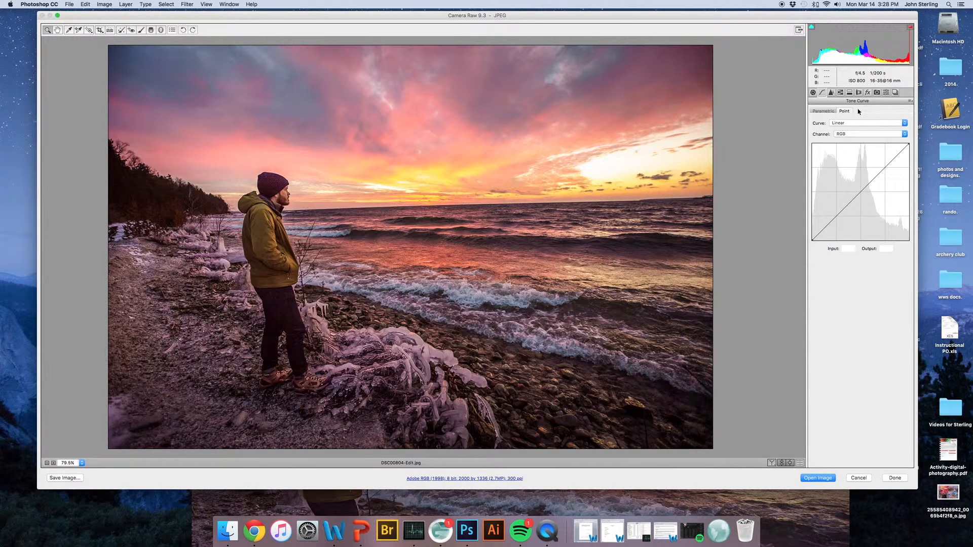
{"action": "left_click", "coordinate": [823, 111]}
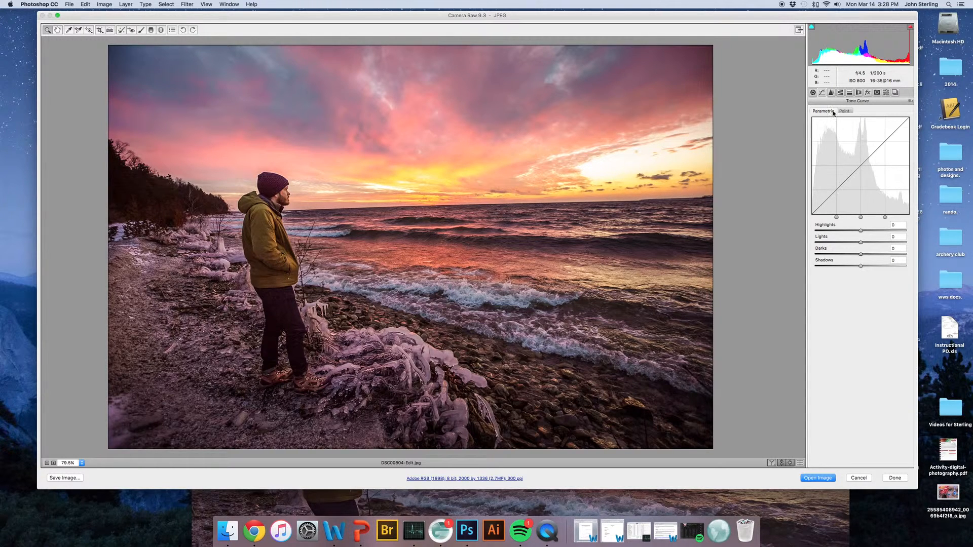
{"action": "left_click", "coordinate": [813, 93]}
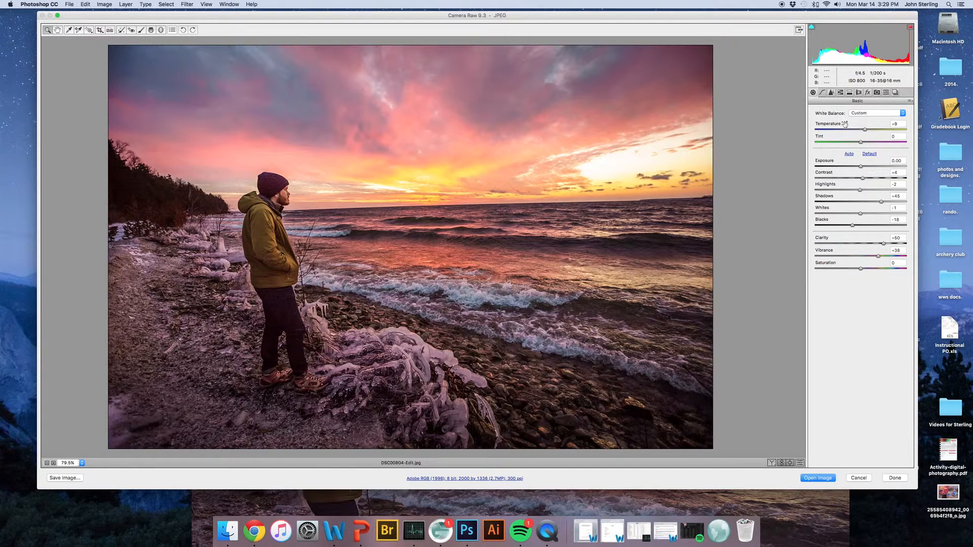
{"action": "left_click", "coordinate": [830, 93]}
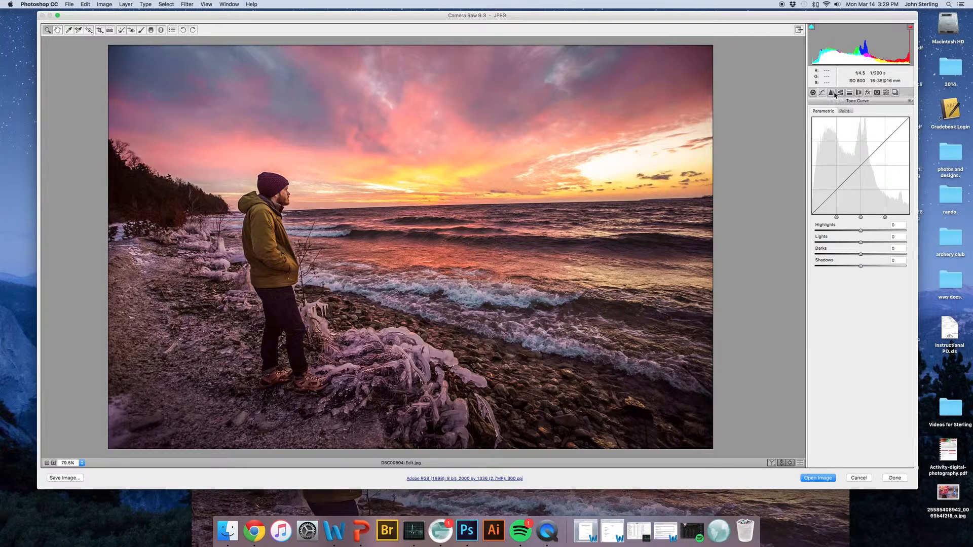
{"action": "left_click", "coordinate": [832, 93]}
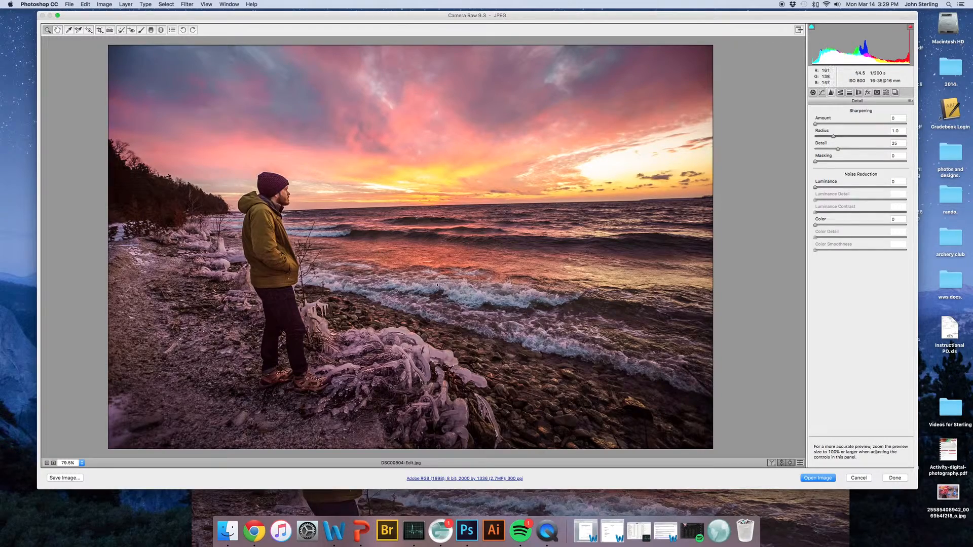
Try the Sharpening Amount at 148 on the icy branches, set it to 32, and check it on the man's head.
{"action": "left_click", "coordinate": [425, 352]}
{"action": "left_click_drag", "start_coordinate": [425, 351], "coordinate": [444, 341]}
{"action": "left_click_drag", "start_coordinate": [502, 306], "coordinate": [486, 303]}
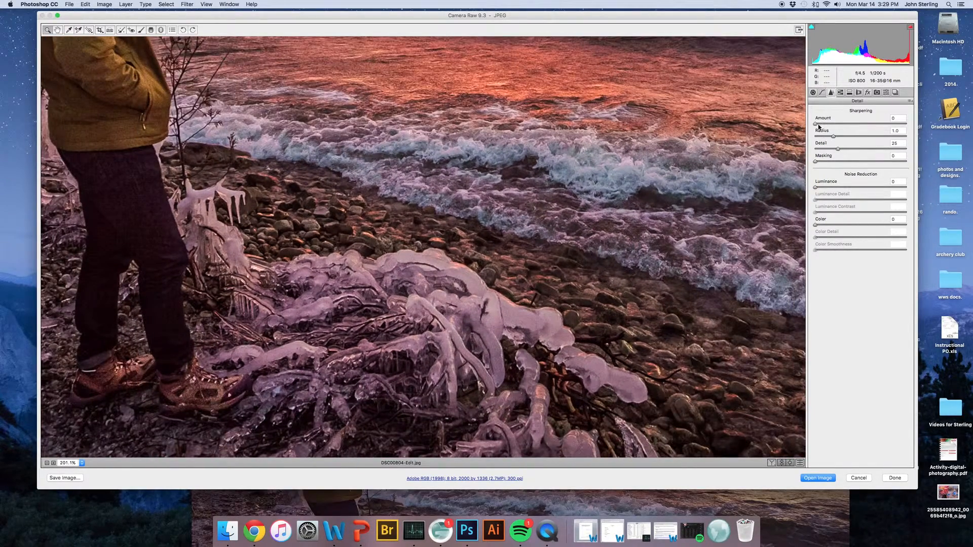
{"action": "left_click_drag", "start_coordinate": [816, 124], "coordinate": [904, 124]}
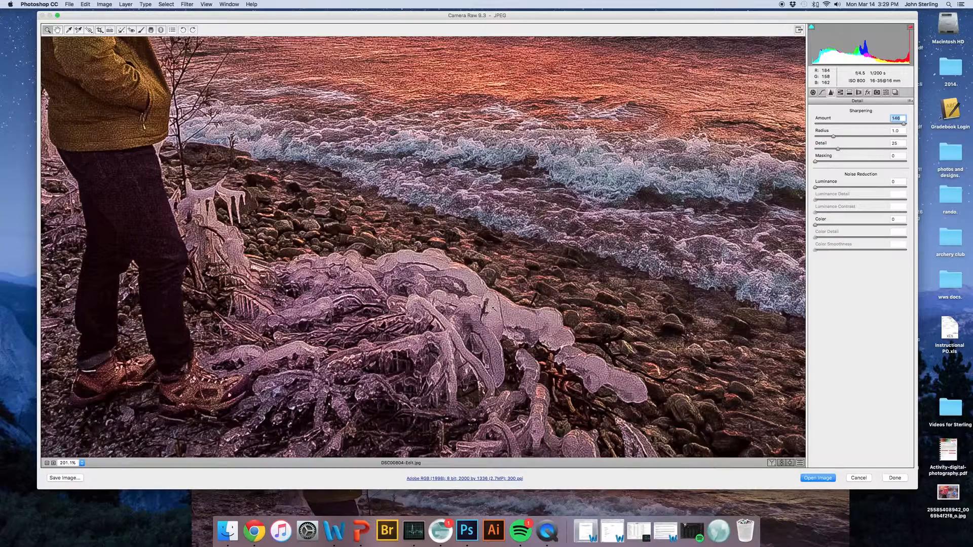
{"action": "scroll", "coordinate": [493, 308], "scroll_direction": "up", "scroll_amount": 5}
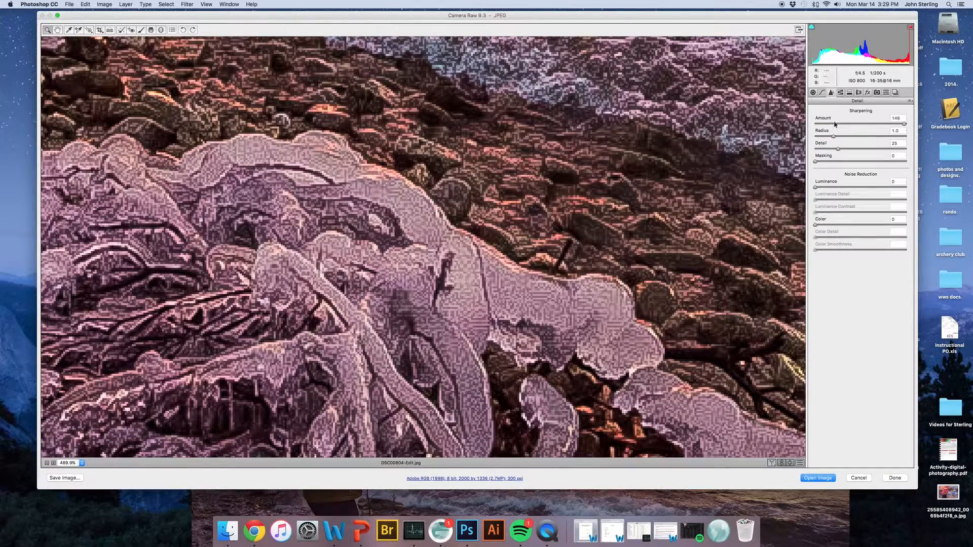
{"action": "left_click_drag", "start_coordinate": [873, 123], "coordinate": [835, 126]}
{"action": "left_click_drag", "start_coordinate": [636, 186], "coordinate": [499, 170]}
{"action": "scroll", "coordinate": [498, 169], "scroll_direction": "up", "scroll_amount": 2}
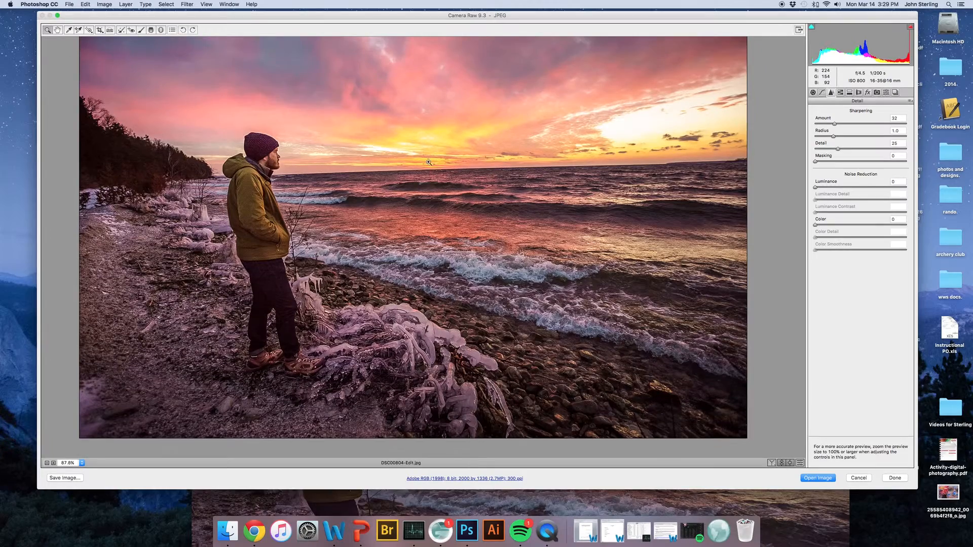
{"action": "left_click_drag", "start_coordinate": [268, 142], "coordinate": [388, 222]}
{"action": "scroll", "coordinate": [387, 222], "scroll_direction": "down", "scroll_amount": 4}
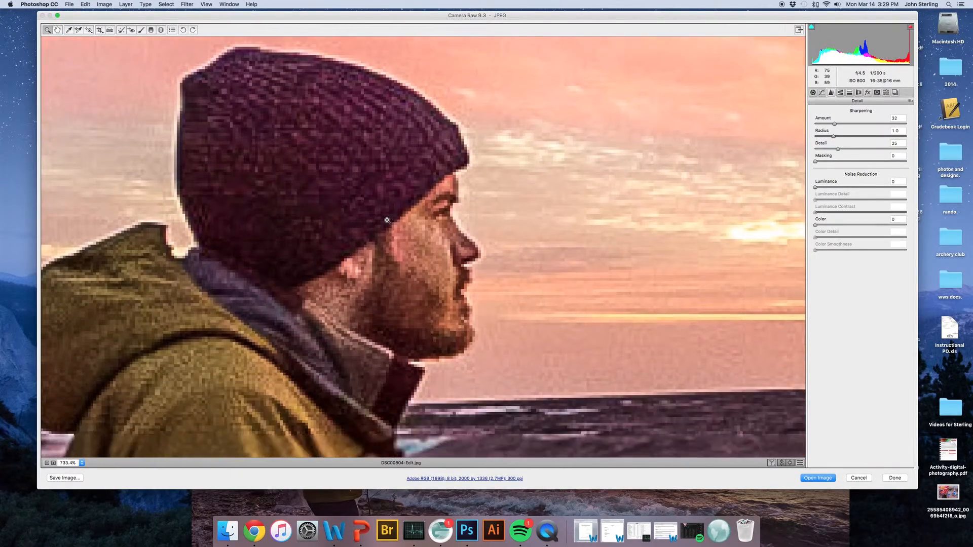
{"action": "left_click_drag", "start_coordinate": [723, 232], "coordinate": [566, 204]}
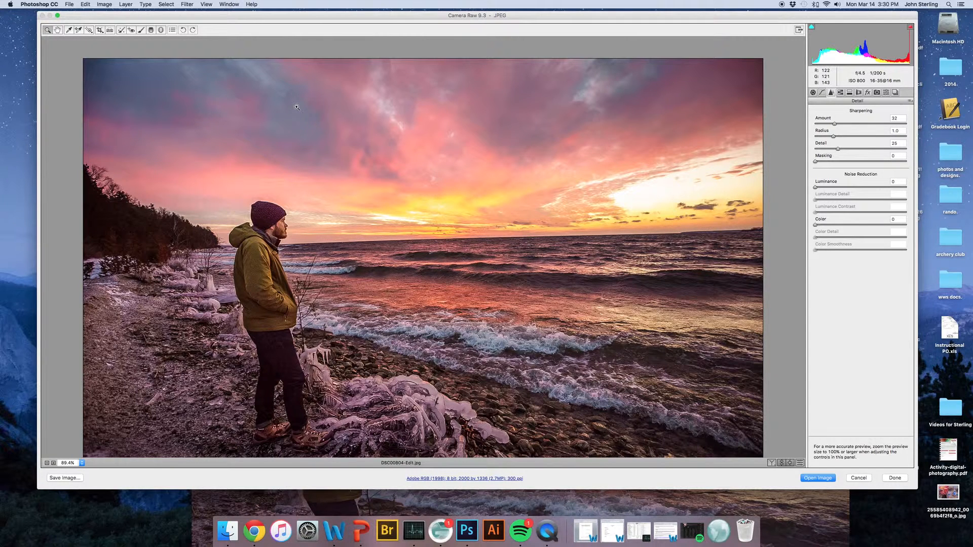
Set the Luminance noise reduction to 57 while viewing a close-up of the clouds.
{"action": "scroll", "coordinate": [298, 118], "scroll_direction": "up", "scroll_amount": 1}
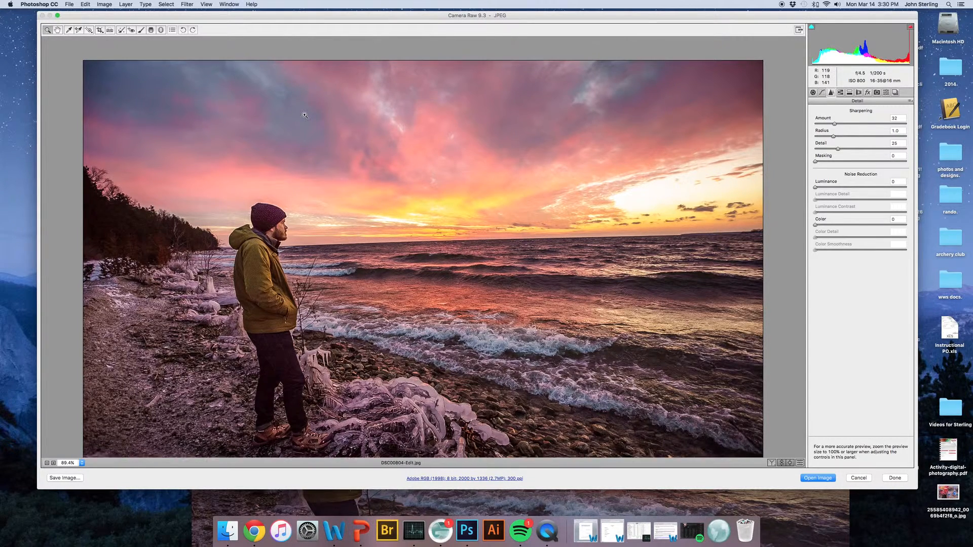
{"action": "left_click_drag", "start_coordinate": [298, 117], "coordinate": [361, 160]}
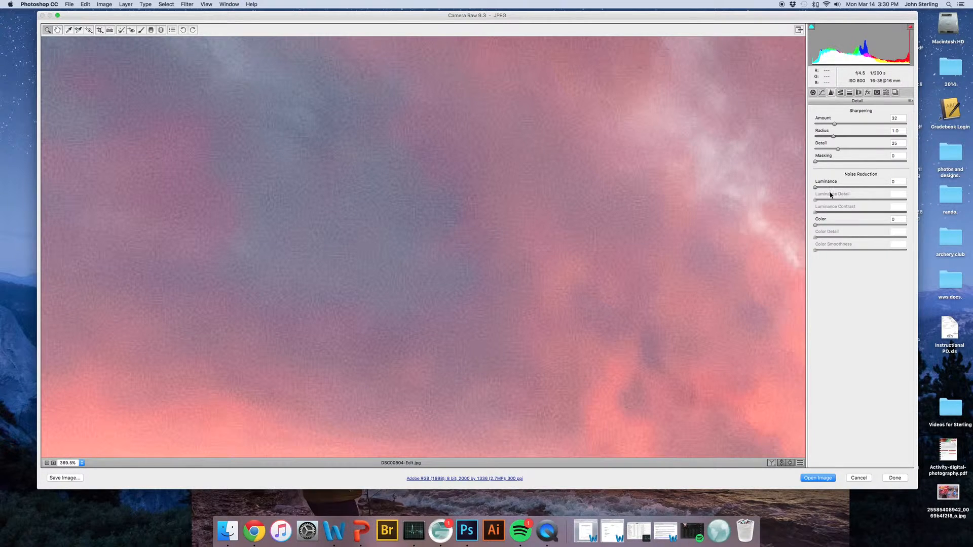
{"action": "left_click_drag", "start_coordinate": [832, 188], "coordinate": [851, 189]}
{"action": "left_click_drag", "start_coordinate": [854, 188], "coordinate": [867, 190]}
{"action": "key", "text": "super+0"}
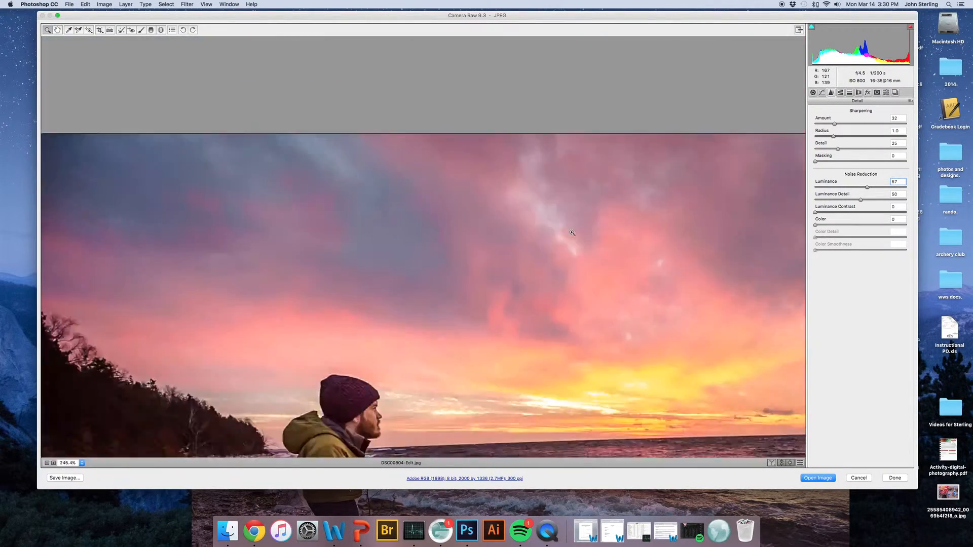
Check the noise reduction on the icy branches, and set Luminance Detail to 69 and Luminance Contrast to 16.
{"action": "scroll", "coordinate": [580, 316], "scroll_direction": "down", "scroll_amount": 3}
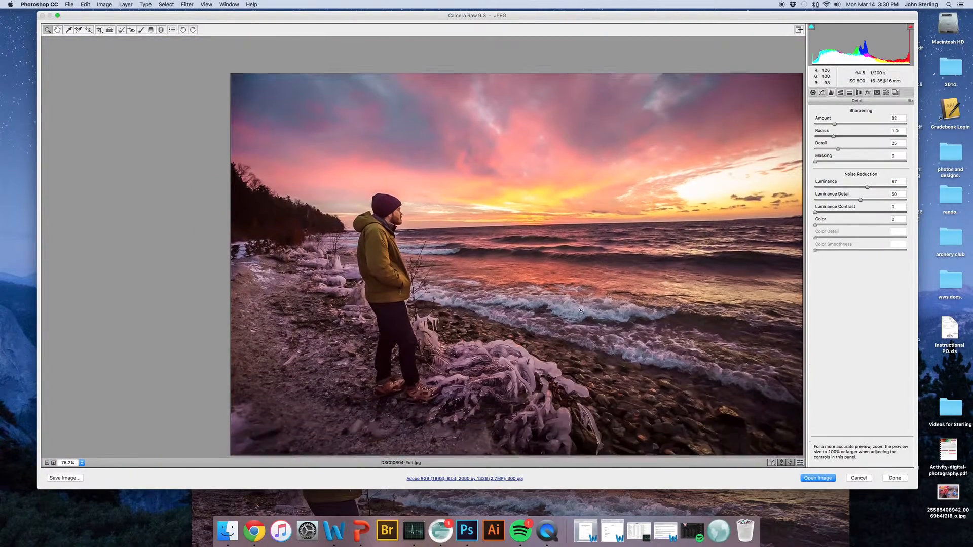
{"action": "scroll", "coordinate": [540, 366], "scroll_direction": "up", "scroll_amount": 8}
{"action": "scroll", "coordinate": [592, 389], "scroll_direction": "down", "scroll_amount": 1}
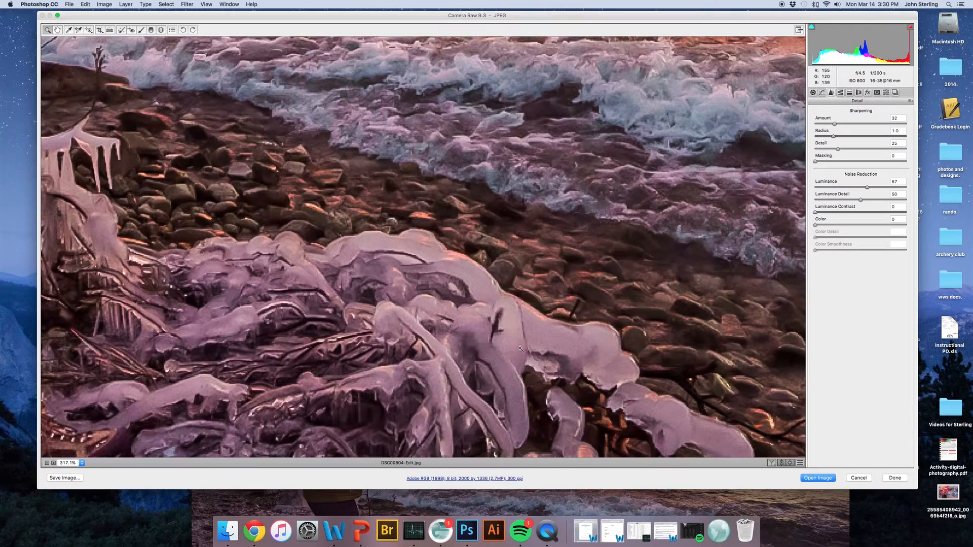
{"action": "scroll", "coordinate": [477, 301], "scroll_direction": "down", "scroll_amount": 3}
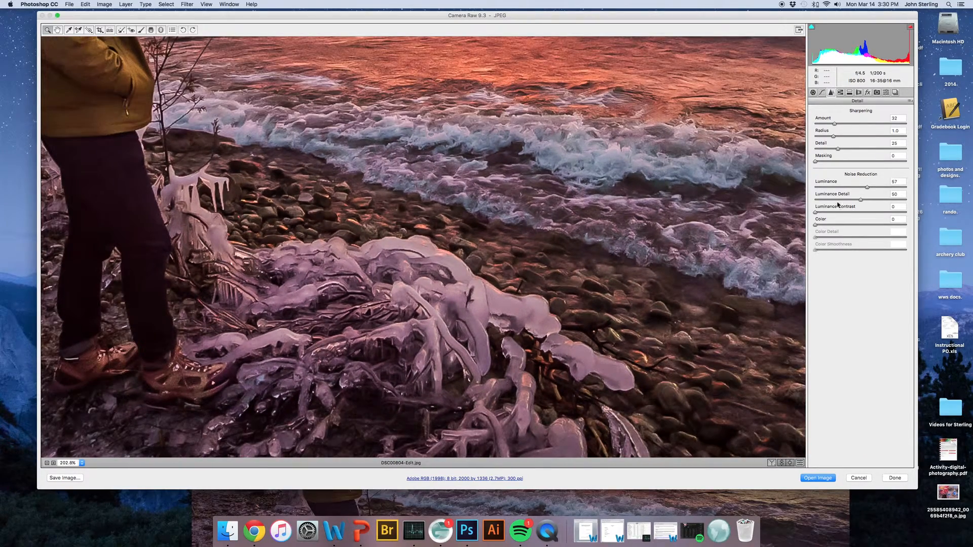
{"action": "left_click_drag", "start_coordinate": [869, 202], "coordinate": [882, 200]}
{"action": "left_click_drag", "start_coordinate": [821, 212], "coordinate": [830, 213]}
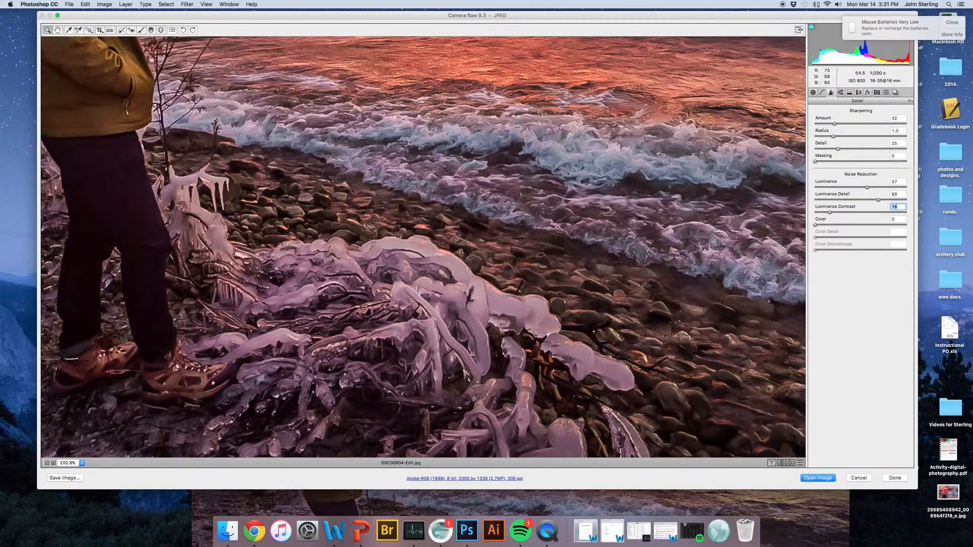
Examine the noise reduction around the man and the sky, and compare it with the full photo.
{"action": "scroll", "coordinate": [522, 215], "scroll_direction": "down", "scroll_amount": 1}
{"action": "scroll", "coordinate": [522, 216], "scroll_direction": "down", "scroll_amount": 10}
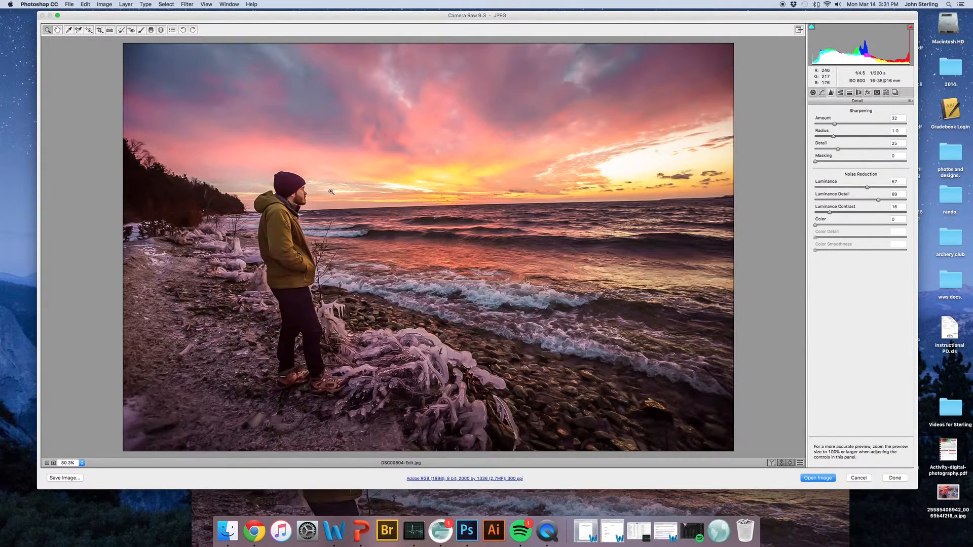
{"action": "left_click_drag", "start_coordinate": [285, 171], "coordinate": [392, 237]}
{"action": "left_click_drag", "start_coordinate": [497, 247], "coordinate": [432, 240]}
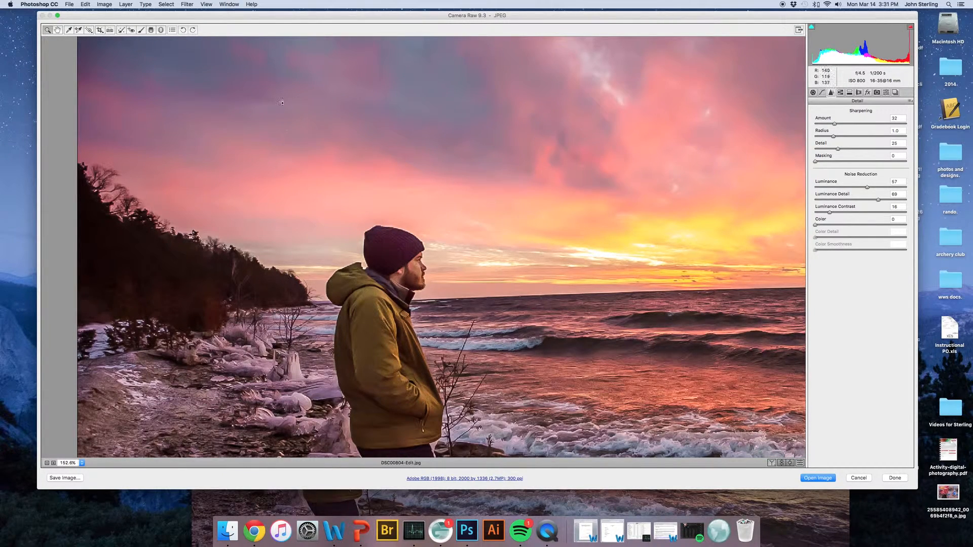
{"action": "left_click_drag", "start_coordinate": [594, 239], "coordinate": [576, 235]}
{"action": "key", "text": "super+0"}
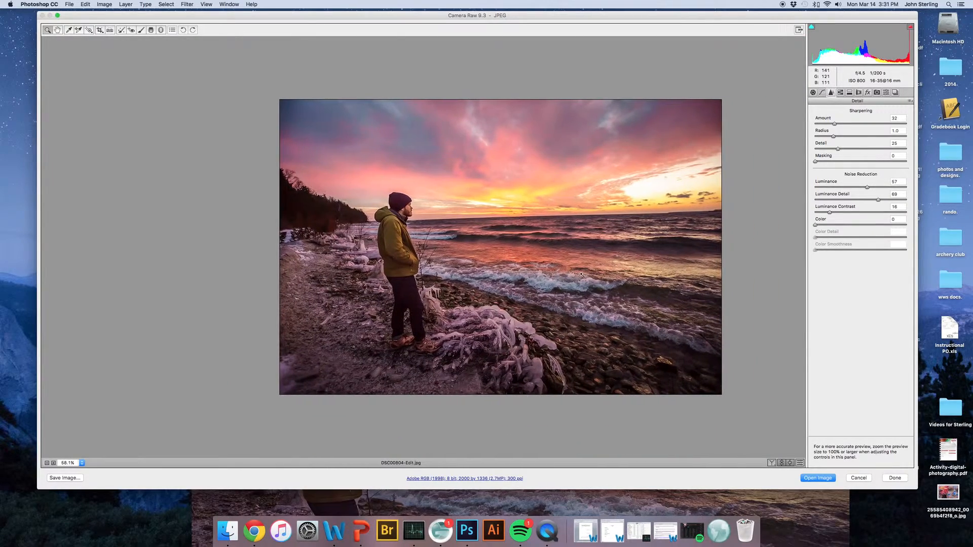
{"action": "mouse_move", "coordinate": [484, 244]}
{"action": "left_mouse_down"}
{"action": "mouse_move", "coordinate": [509, 253]}
{"action": "mouse_move", "coordinate": [499, 254]}
{"action": "left_mouse_up"}
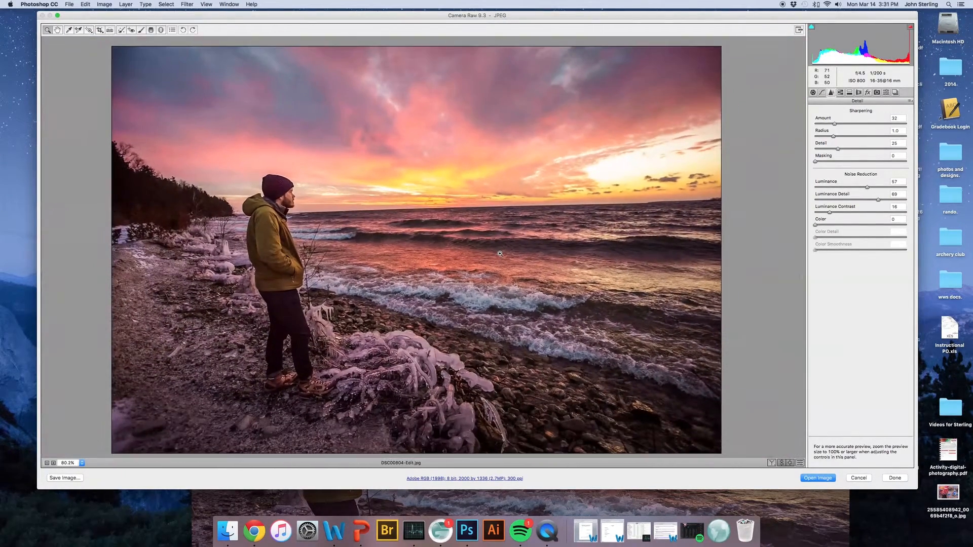
Try a grayscale conversion with Blues at -42, Purples at 0 and raised Yellows, and return the photo to color.
{"action": "left_click", "coordinate": [842, 94]}
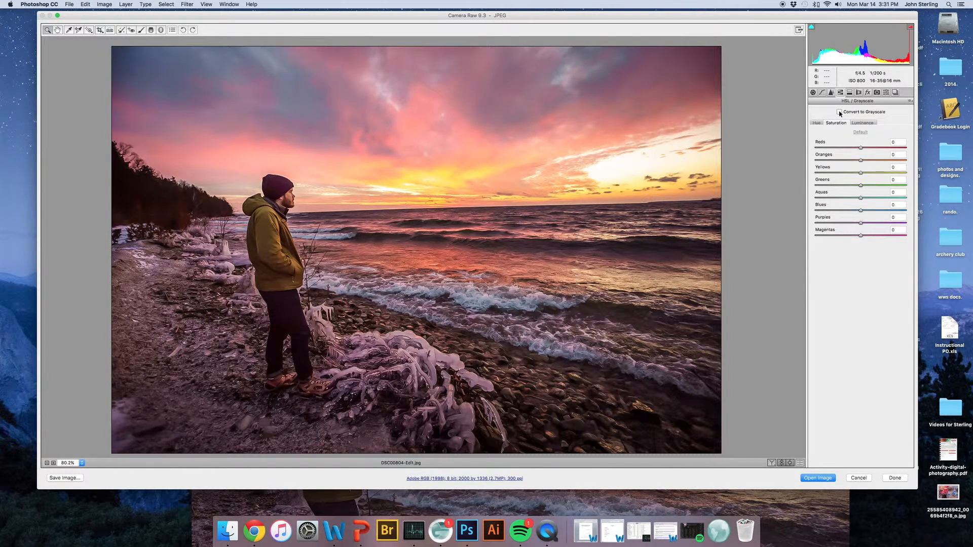
{"action": "left_click", "coordinate": [839, 112]}
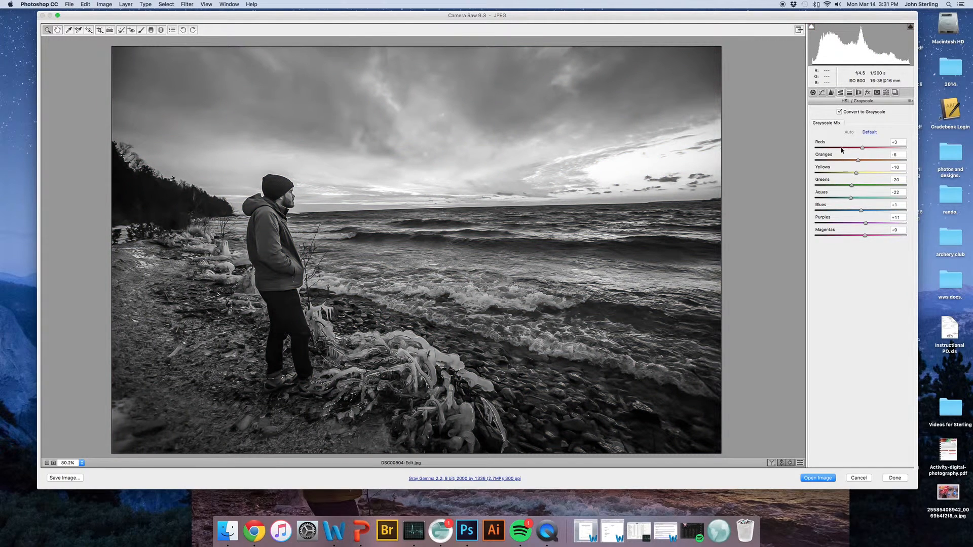
{"action": "mouse_move", "coordinate": [861, 214]}
{"action": "left_mouse_down"}
{"action": "mouse_move", "coordinate": [836, 215]}
{"action": "mouse_move", "coordinate": [882, 215]}
{"action": "mouse_move", "coordinate": [814, 214]}
{"action": "mouse_move", "coordinate": [842, 213]}
{"action": "mouse_move", "coordinate": [848, 223]}
{"action": "mouse_move", "coordinate": [820, 223]}
{"action": "mouse_move", "coordinate": [861, 224]}
{"action": "left_mouse_up"}
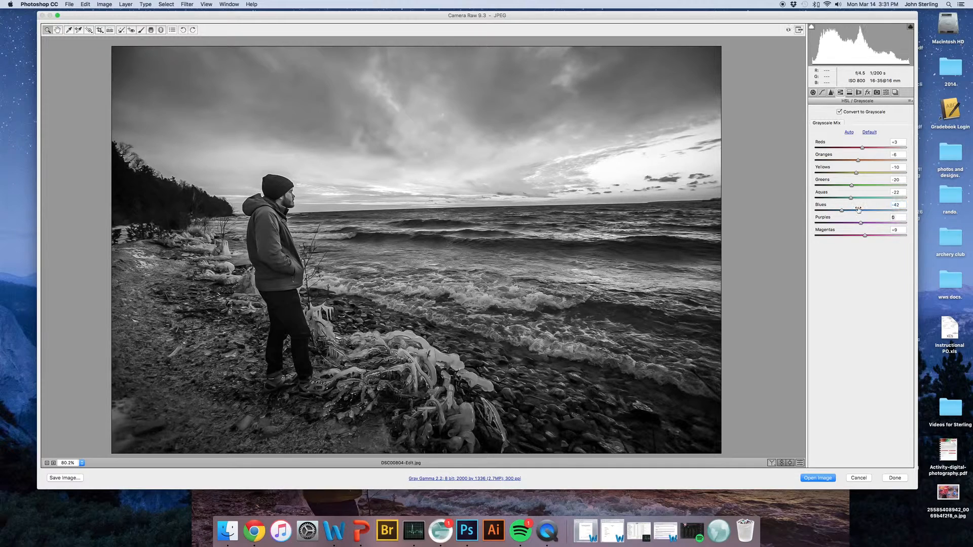
{"action": "mouse_move", "coordinate": [857, 173]}
{"action": "left_mouse_down"}
{"action": "mouse_move", "coordinate": [878, 174]}
{"action": "mouse_move", "coordinate": [821, 173]}
{"action": "mouse_move", "coordinate": [858, 174]}
{"action": "left_mouse_up"}
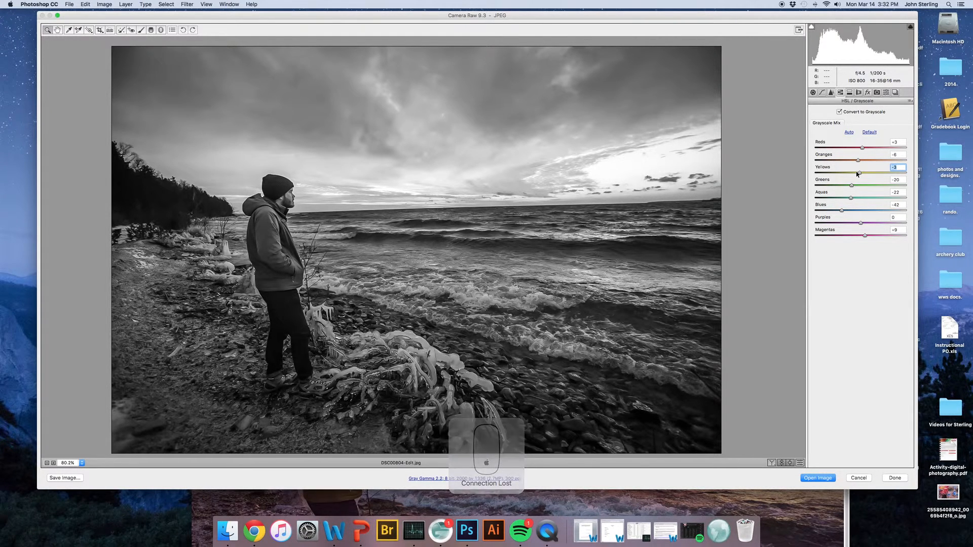
{"action": "left_click", "coordinate": [840, 112]}
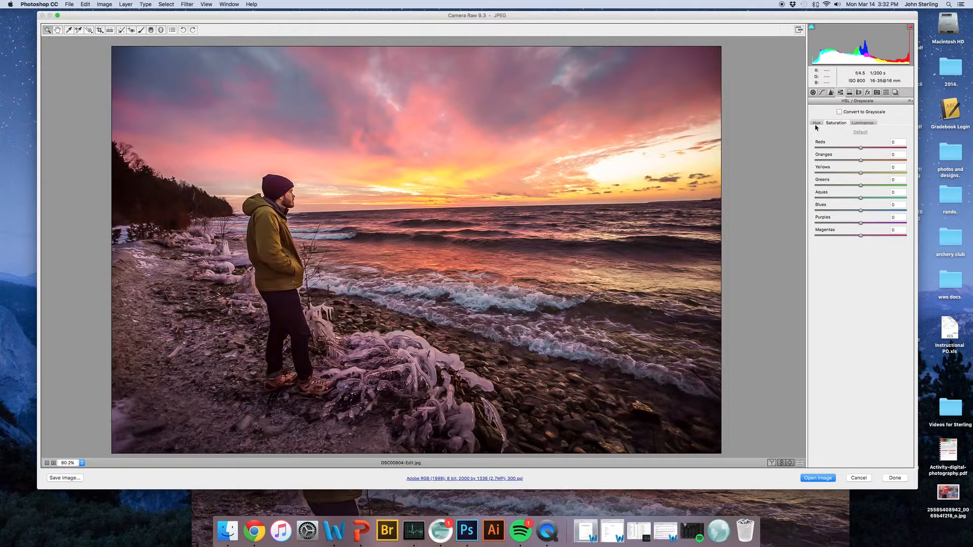
Set the hue of Purples to +100 and of Yellows to +28 in the HSL adjustments.
{"action": "left_click", "coordinate": [817, 123]}
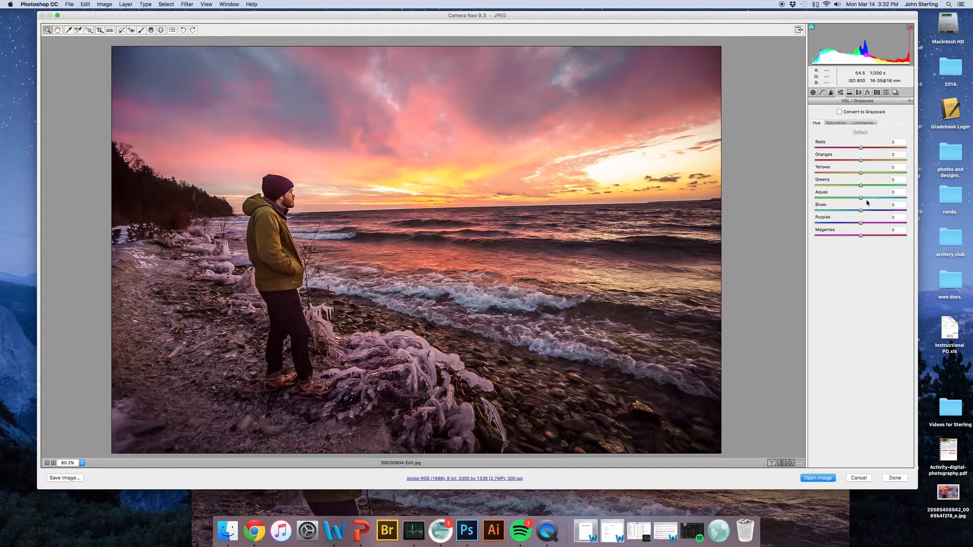
{"action": "left_click_drag", "start_coordinate": [860, 225], "coordinate": [919, 225]}
{"action": "mouse_move", "coordinate": [861, 173]}
{"action": "left_mouse_down"}
{"action": "mouse_move", "coordinate": [815, 173]}
{"action": "mouse_move", "coordinate": [919, 175]}
{"action": "mouse_move", "coordinate": [873, 174]}
{"action": "left_mouse_up"}
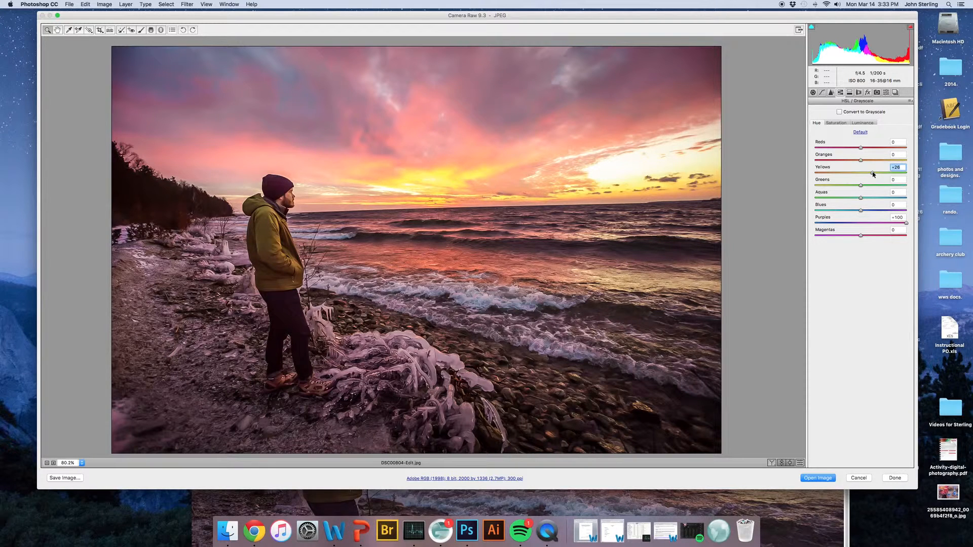
Darken the HSL luminance with Reds at -30, Yellows at -26, Blues at -33, Purples at -33 and Magentas at -28.
{"action": "left_click", "coordinate": [867, 123]}
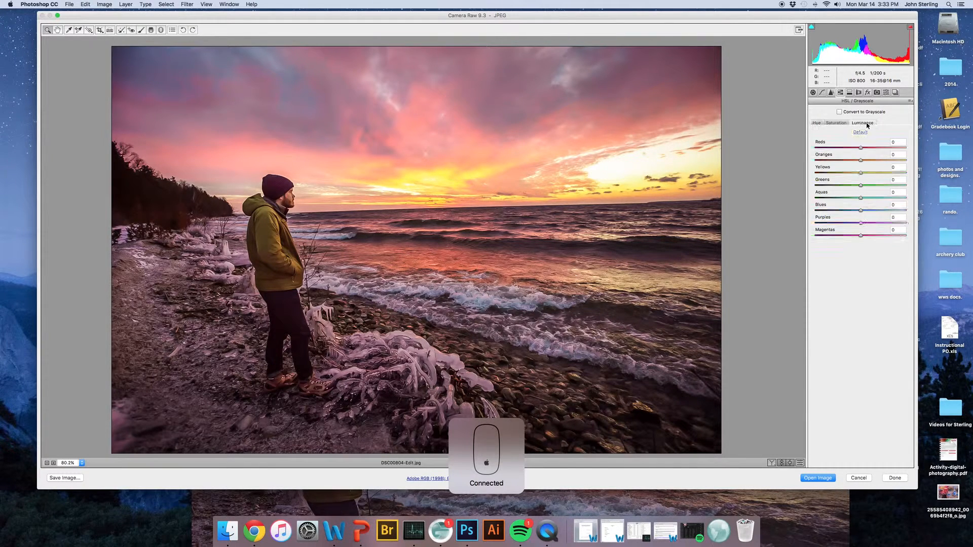
{"action": "left_click_drag", "start_coordinate": [861, 150], "coordinate": [847, 151]}
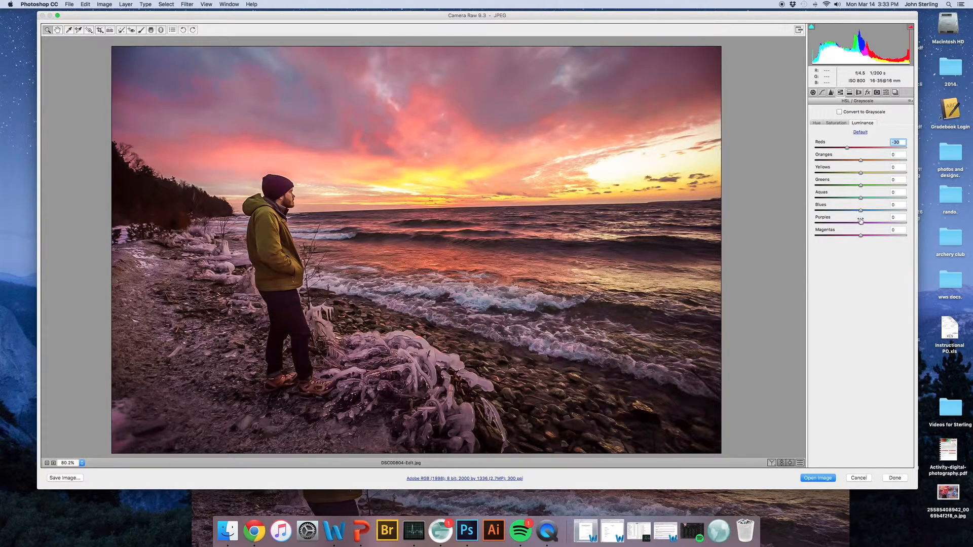
{"action": "left_click_drag", "start_coordinate": [490, 86], "coordinate": [552, 162]}
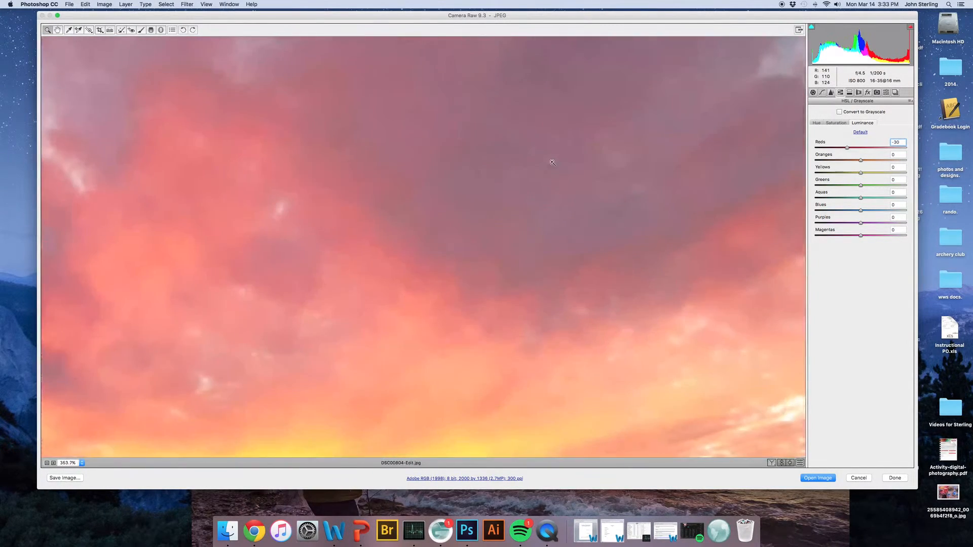
{"action": "left_click_drag", "start_coordinate": [633, 261], "coordinate": [562, 216]}
{"action": "scroll", "coordinate": [562, 216], "scroll_direction": "up", "scroll_amount": 3}
{"action": "scroll", "coordinate": [550, 232], "scroll_direction": "down", "scroll_amount": 3}
{"action": "scroll", "coordinate": [551, 233], "scroll_direction": "left", "scroll_amount": 3}
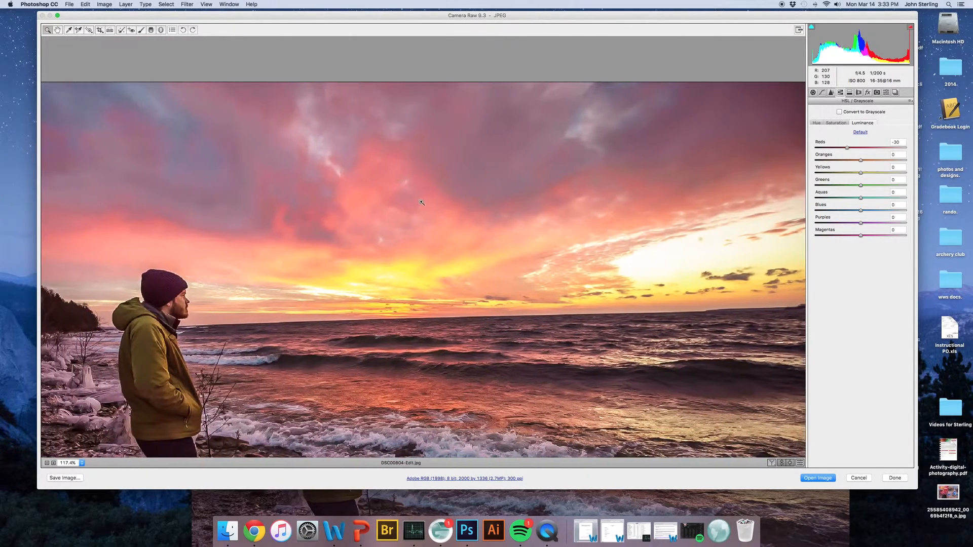
{"action": "scroll", "coordinate": [422, 202], "scroll_direction": "left", "scroll_amount": 2}
{"action": "scroll", "coordinate": [421, 202], "scroll_direction": "down", "scroll_amount": 2}
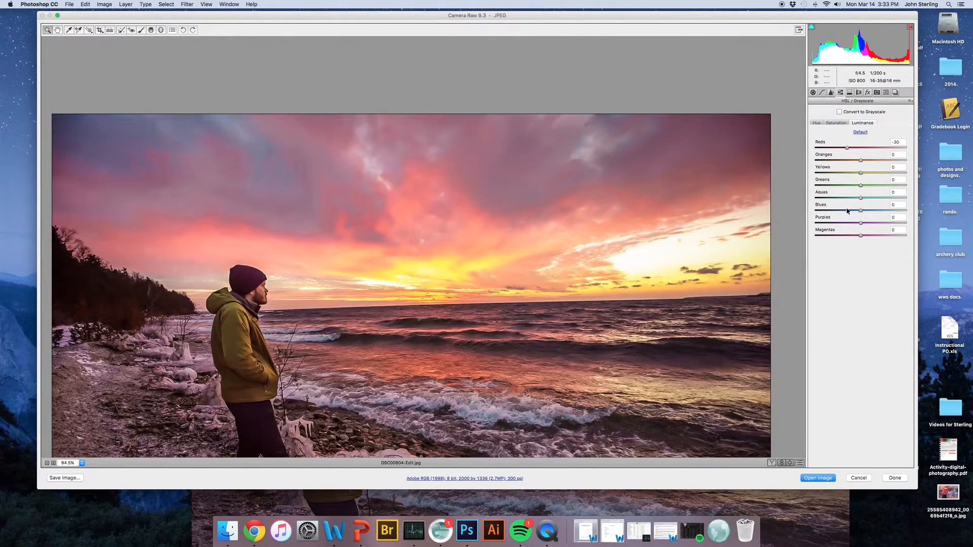
{"action": "mouse_move", "coordinate": [848, 211]}
{"action": "left_mouse_down"}
{"action": "mouse_move", "coordinate": [848, 232]}
{"action": "mouse_move", "coordinate": [845, 223]}
{"action": "left_mouse_up"}
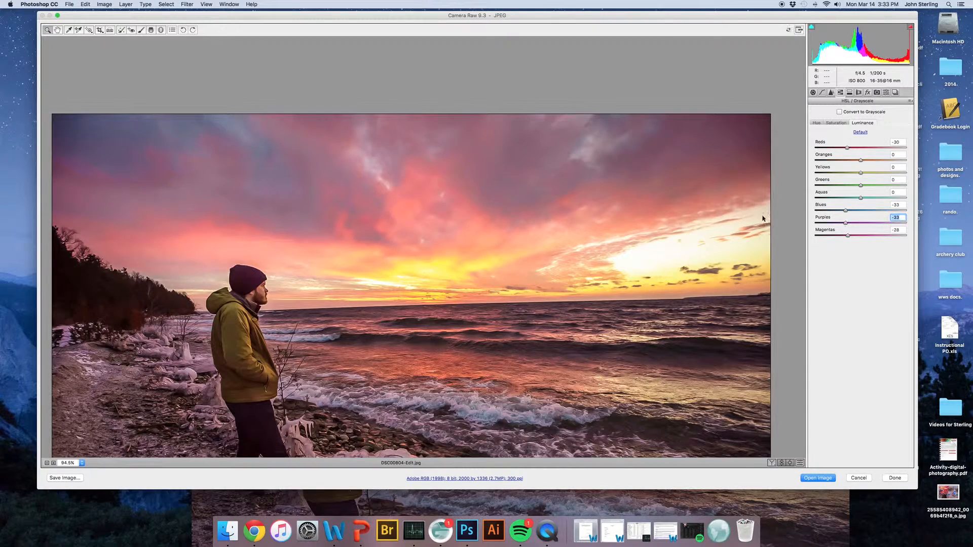
{"action": "left_click_drag", "start_coordinate": [860, 172], "coordinate": [850, 174]}
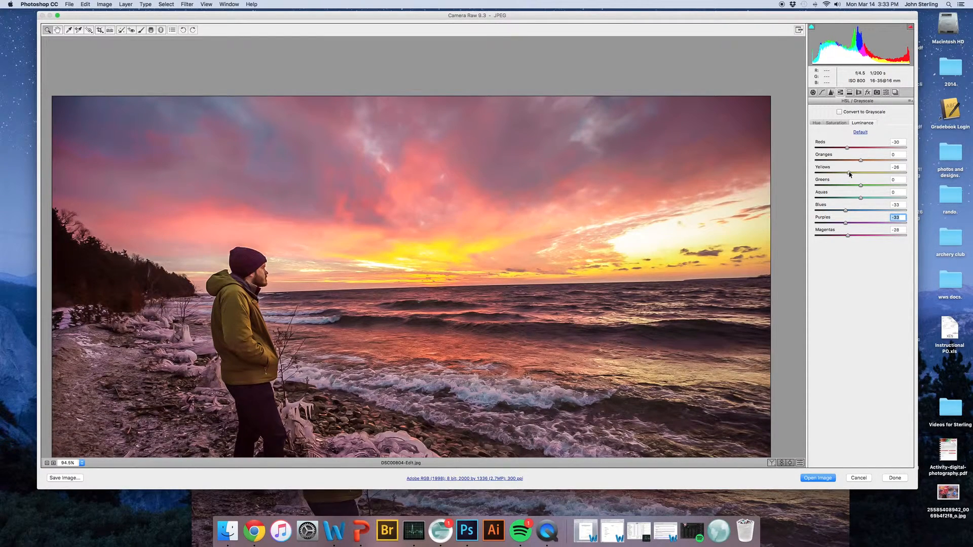
Set the HSL saturation of Yellows to -28 and open the Presets settings.
{"action": "left_click", "coordinate": [837, 123]}
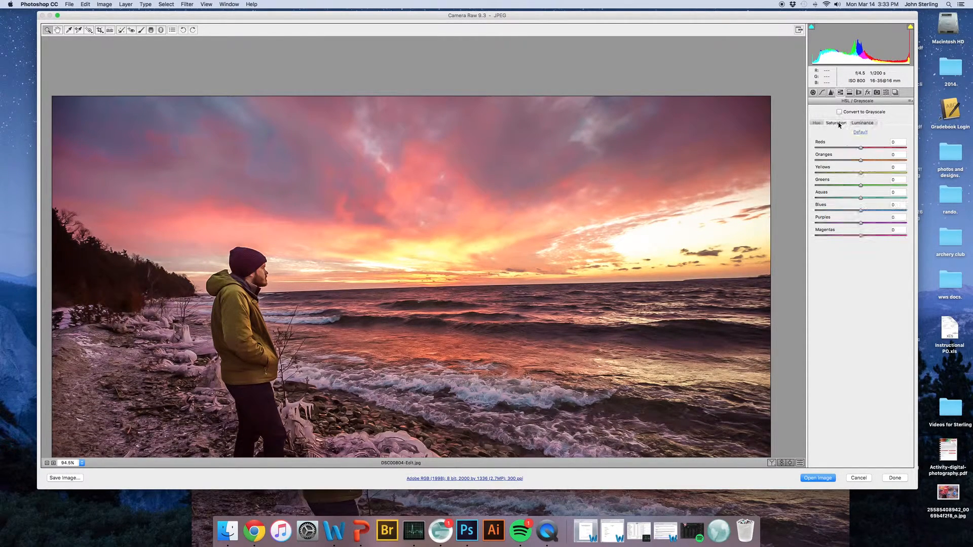
{"action": "left_click_drag", "start_coordinate": [860, 173], "coordinate": [845, 174]}
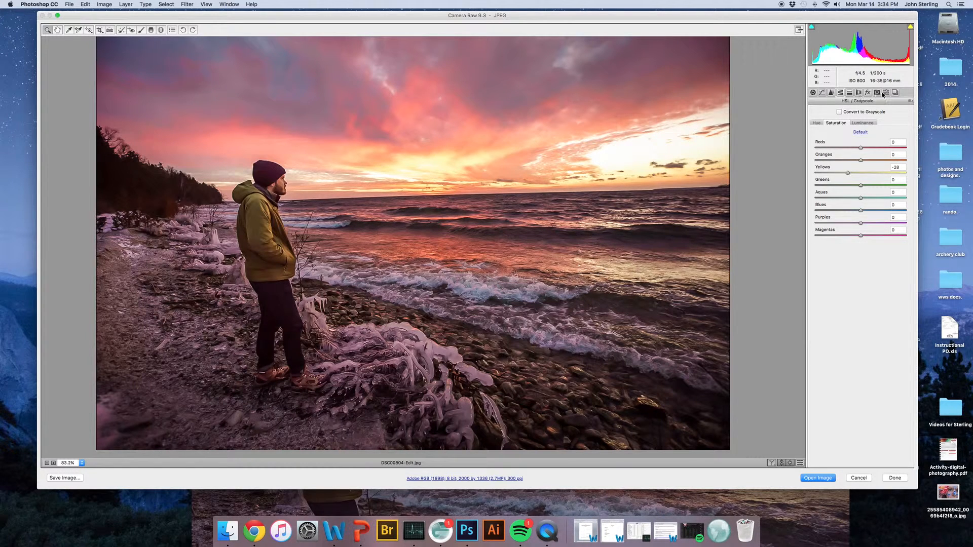
{"action": "left_click", "coordinate": [887, 92]}
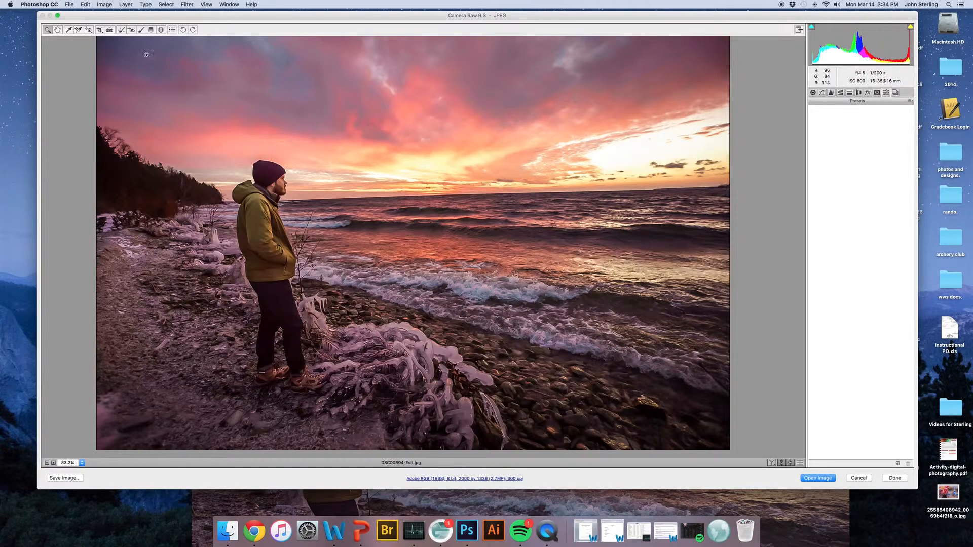
{"action": "left_click_drag", "start_coordinate": [96, 17], "coordinate": [91, 15]}
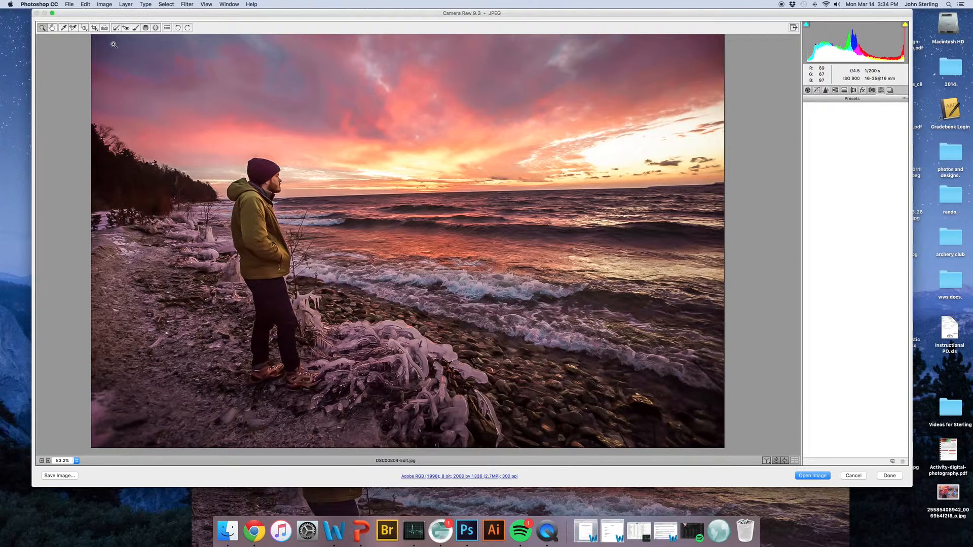
Inspect the photo at a different zoom, bring the whole image back into view and show the Basic adjustments.
{"action": "left_click_drag", "start_coordinate": [94, 87], "coordinate": [187, 111]}
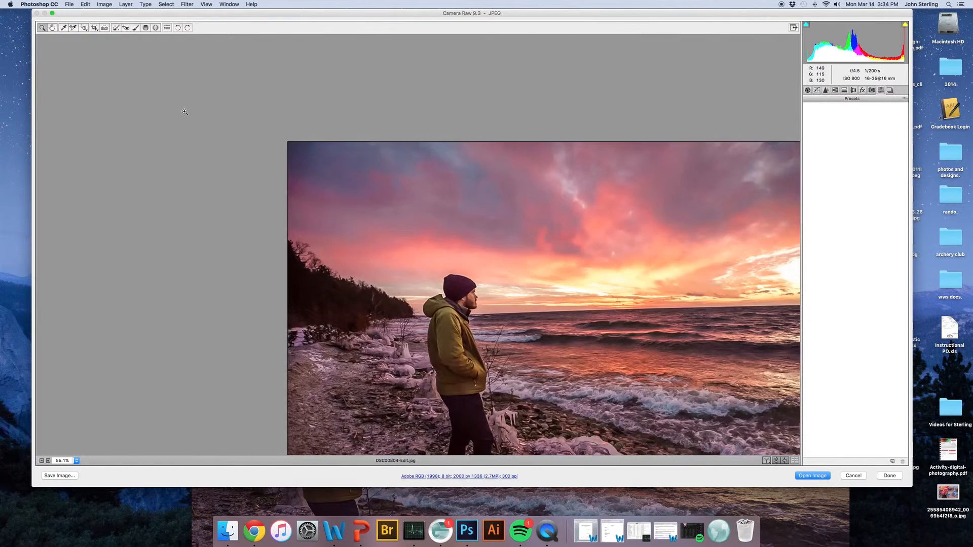
{"action": "scroll", "coordinate": [370, 178], "scroll_direction": "down", "scroll_amount": 3}
{"action": "scroll", "coordinate": [371, 178], "scroll_direction": "right", "scroll_amount": 5}
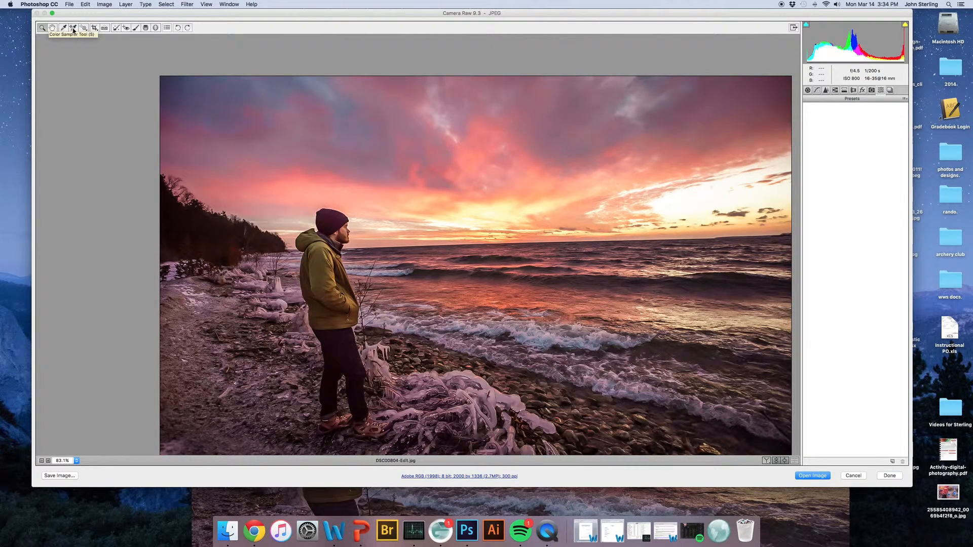
{"action": "scroll", "coordinate": [212, 62], "scroll_direction": "right", "scroll_amount": 2}
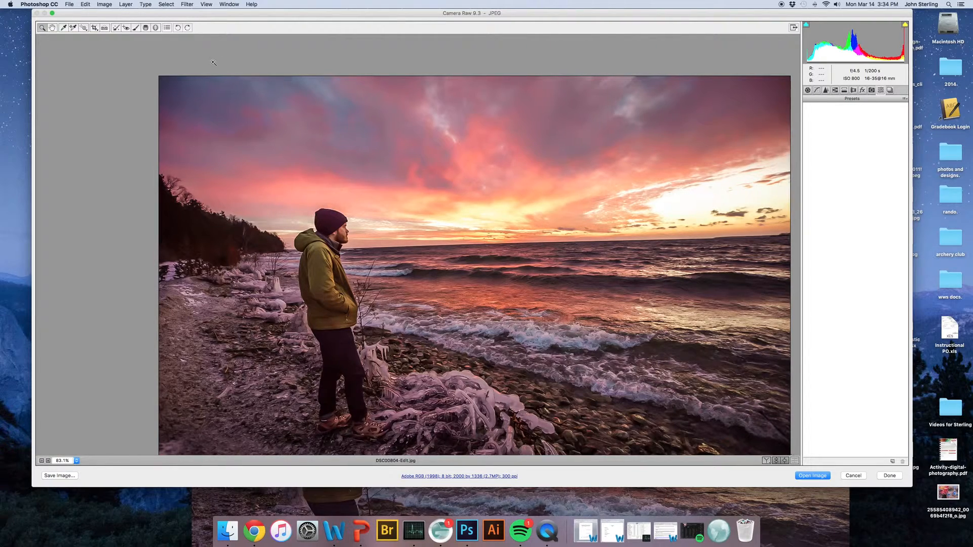
{"action": "scroll", "coordinate": [212, 63], "scroll_direction": "down", "scroll_amount": 3}
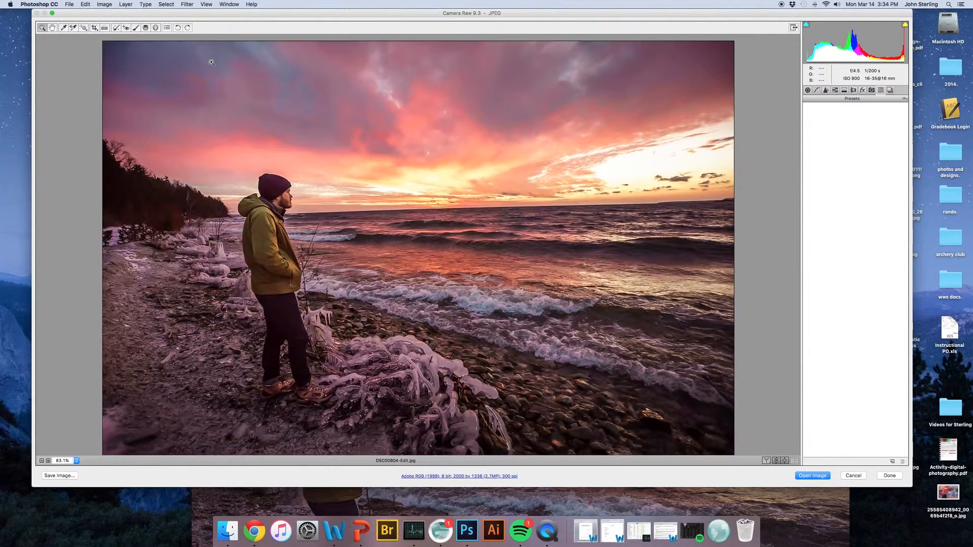
{"action": "scroll", "coordinate": [239, 105], "scroll_direction": "down", "scroll_amount": 3}
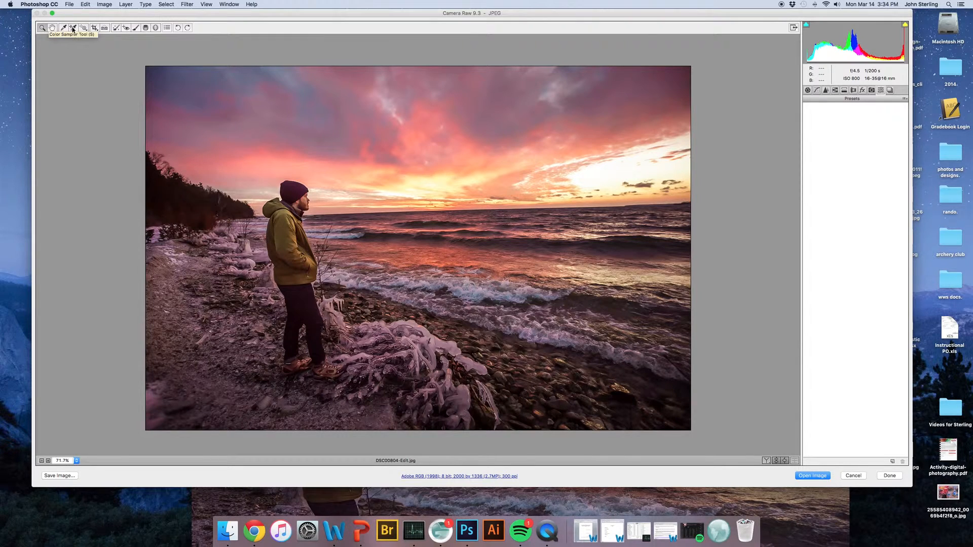
{"action": "left_click", "coordinate": [807, 91]}
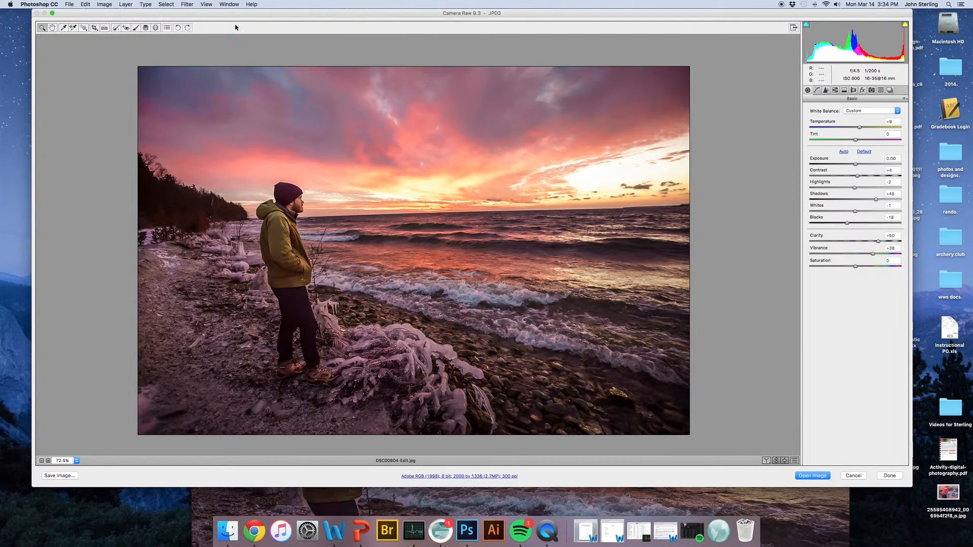
Try a smaller crop frame around the man, shoreline and sunset, shifting it over the photo, and discard the crop.
{"action": "left_click", "coordinate": [95, 28]}
{"action": "left_click_drag", "start_coordinate": [152, 79], "coordinate": [572, 320]}
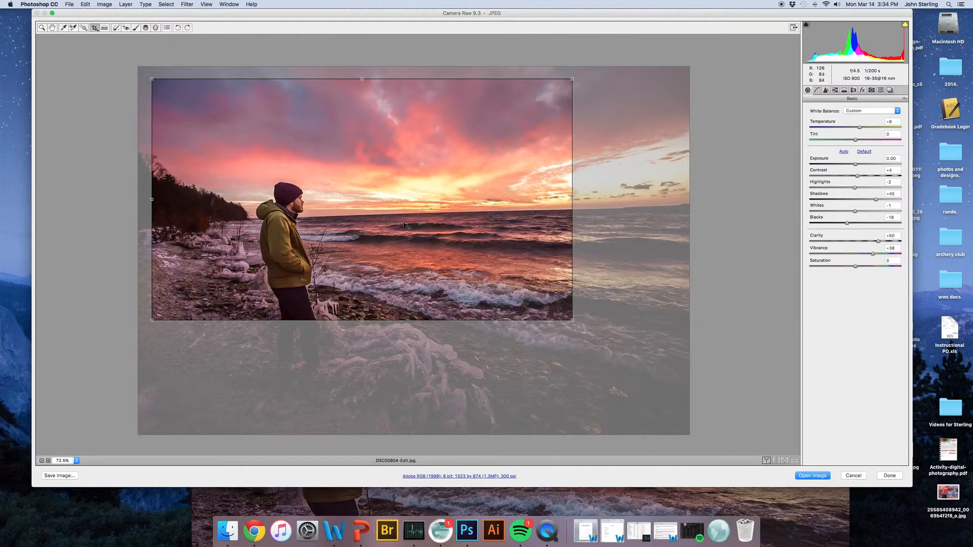
{"action": "left_click_drag", "start_coordinate": [480, 240], "coordinate": [487, 304]}
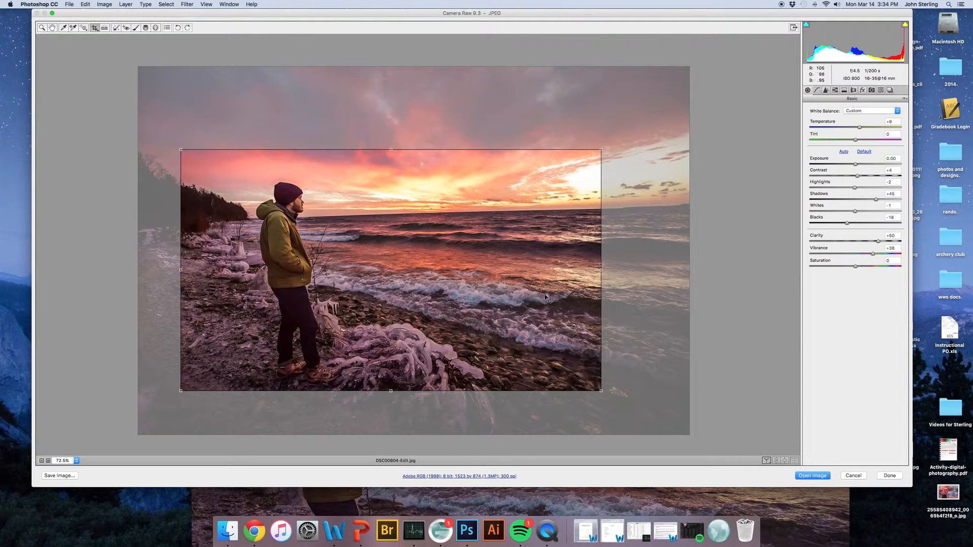
{"action": "left_click_drag", "start_coordinate": [368, 201], "coordinate": [370, 208]}
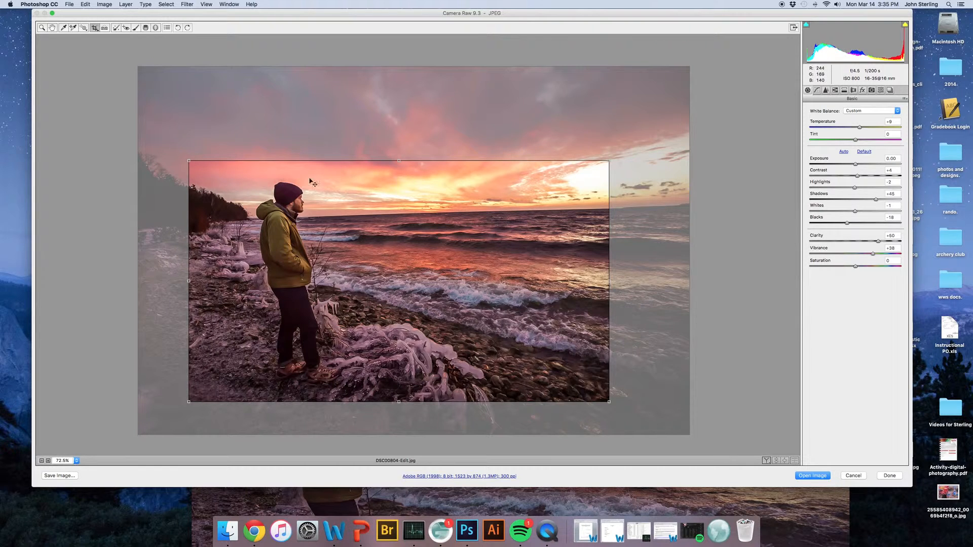
{"action": "left_click_drag", "start_coordinate": [311, 180], "coordinate": [292, 165]}
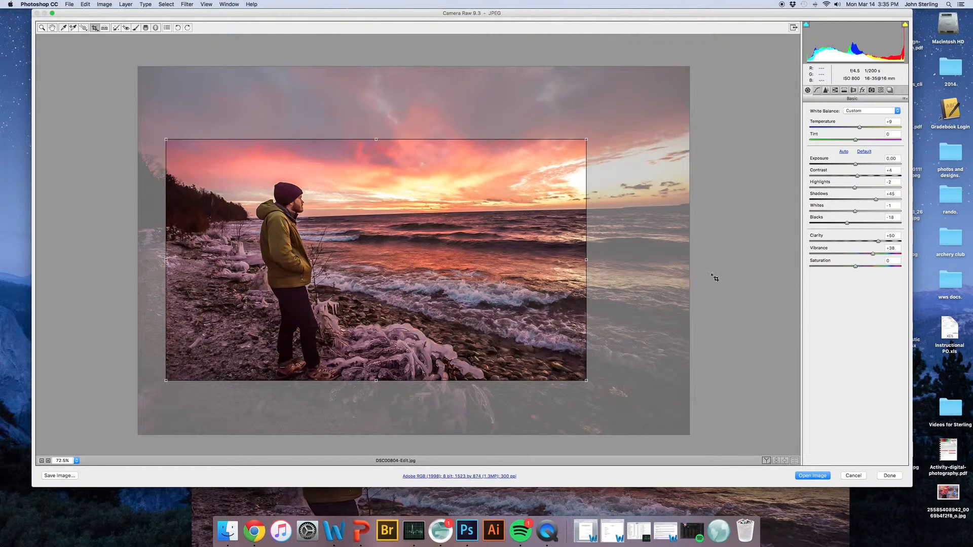
{"action": "left_click_drag", "start_coordinate": [521, 242], "coordinate": [544, 218]}
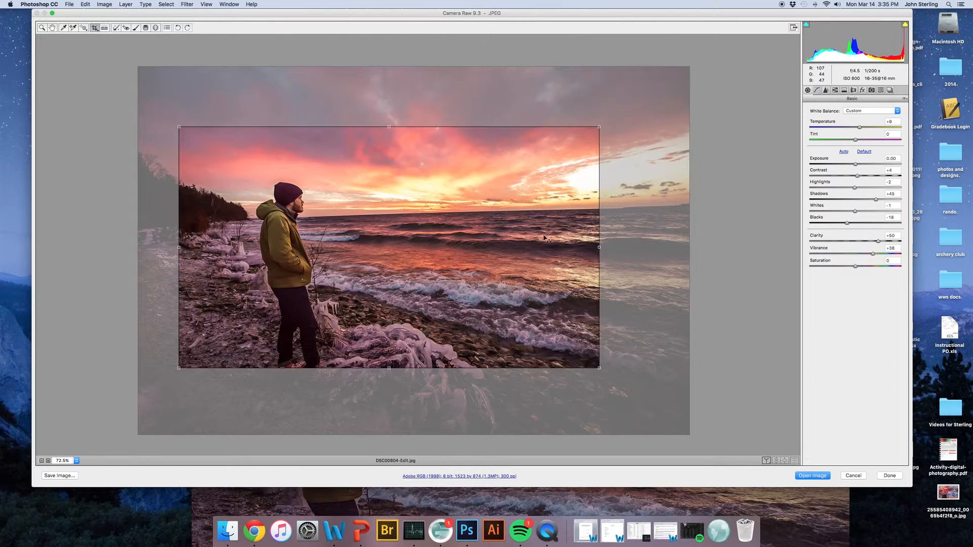
{"action": "key", "text": "Escape"}
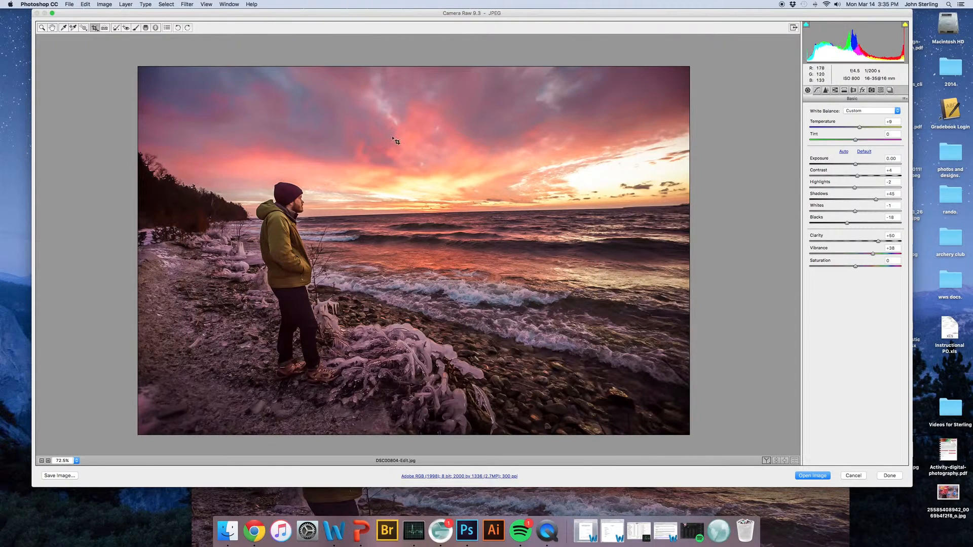
Straighten the photo along the lake's horizon and apply the resulting rotated crop.
{"action": "left_click", "coordinate": [105, 28]}
{"action": "left_click_drag", "start_coordinate": [245, 215], "coordinate": [664, 203]}
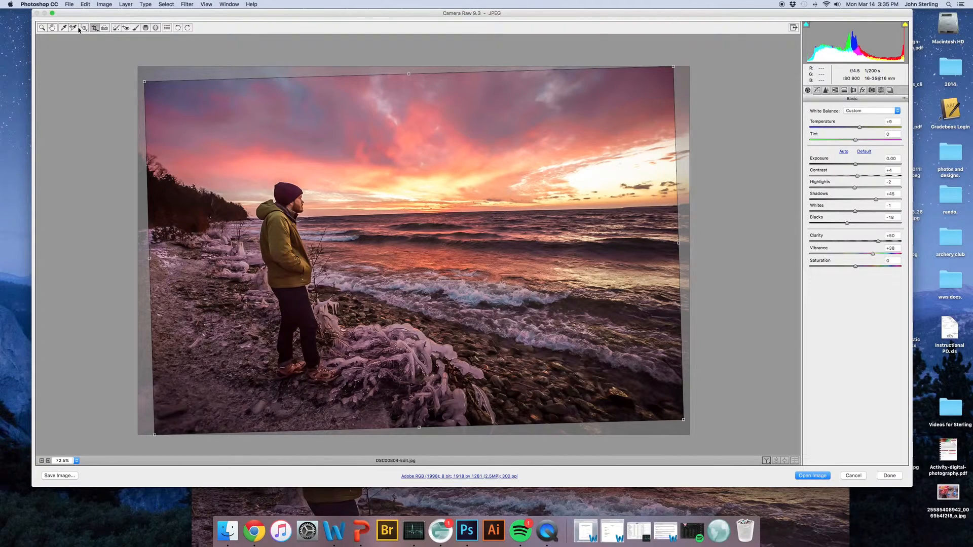
{"action": "left_click", "coordinate": [116, 28]}
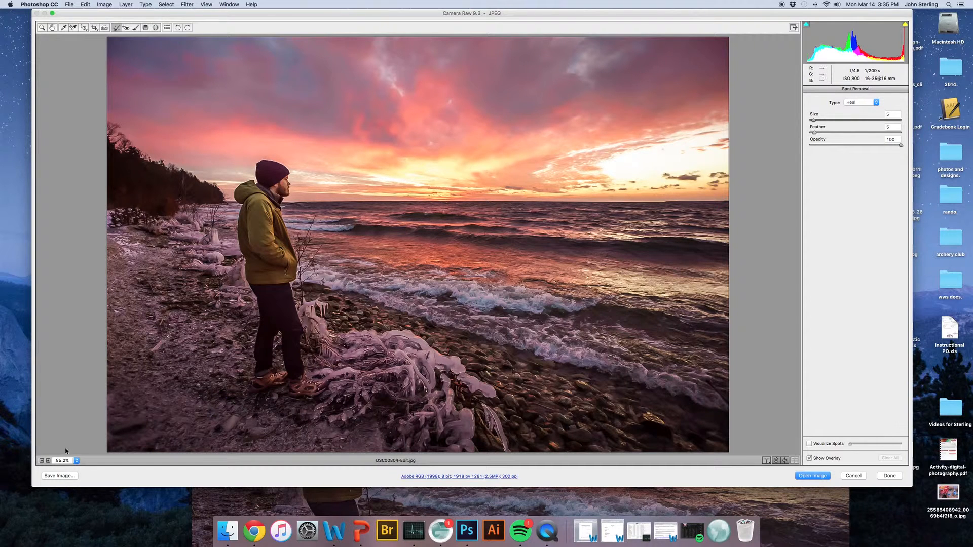
Heal two small spots in the sunset clouds above the horizon with the Spot Removal tool.
{"action": "left_click", "coordinate": [42, 27]}
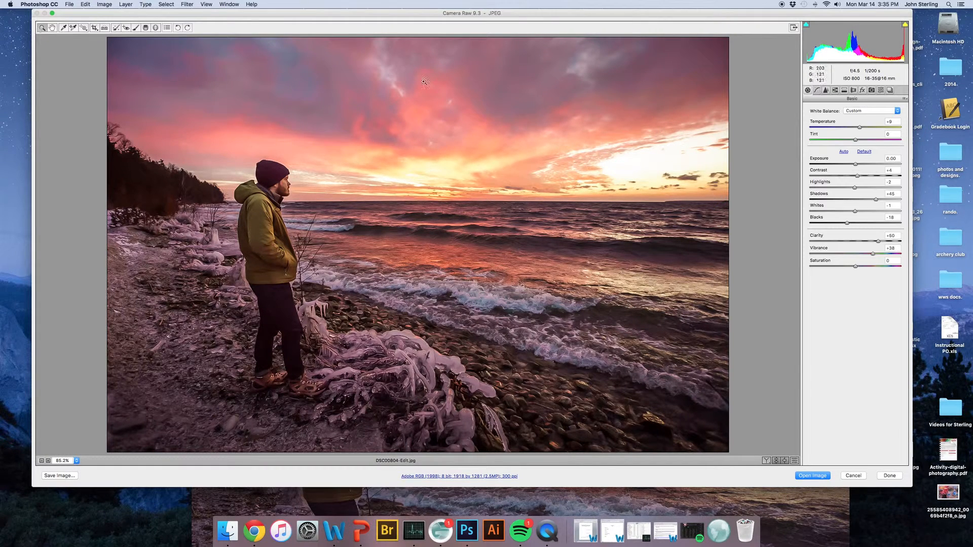
{"action": "left_click_drag", "start_coordinate": [450, 99], "coordinate": [465, 158]}
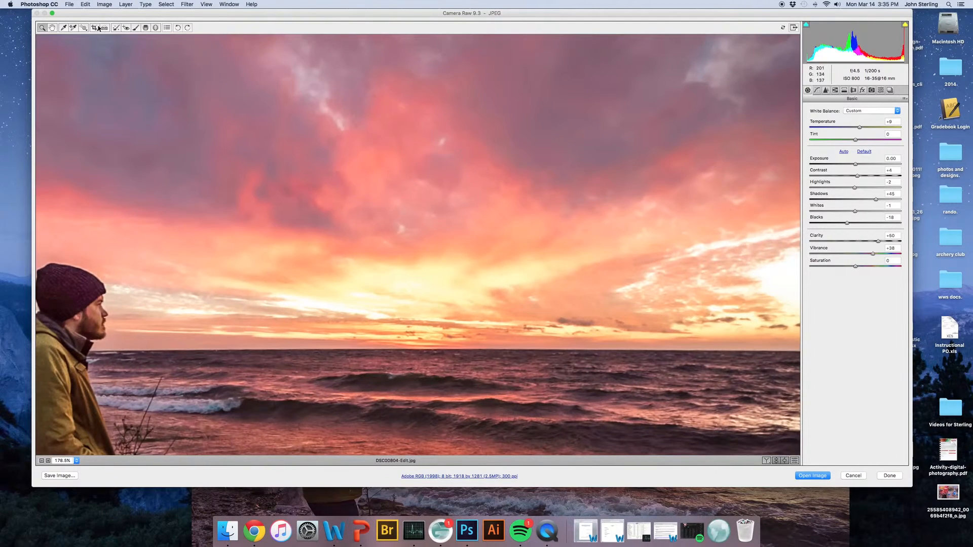
{"action": "left_click", "coordinate": [116, 27]}
{"action": "left_click_drag", "start_coordinate": [442, 139], "coordinate": [446, 141]}
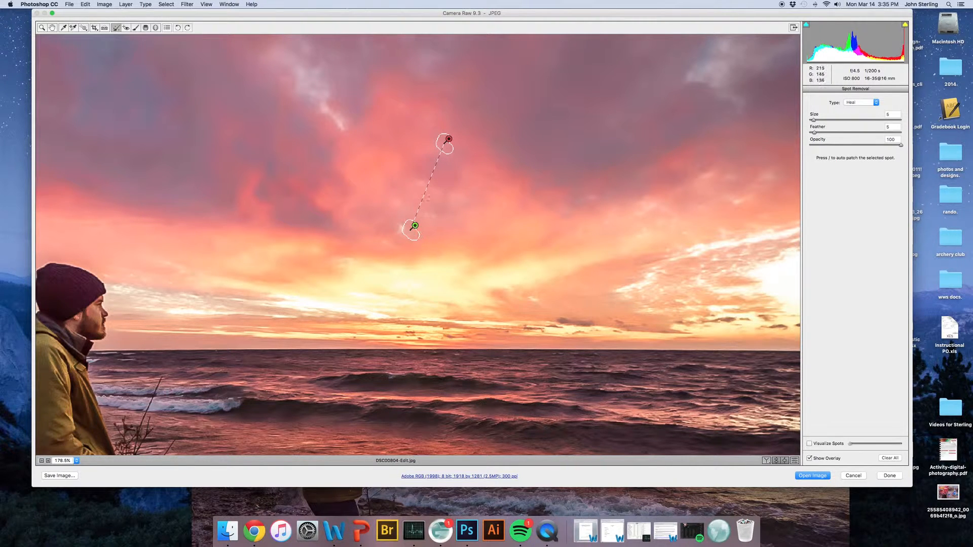
{"action": "left_click_drag", "start_coordinate": [529, 299], "coordinate": [535, 300]}
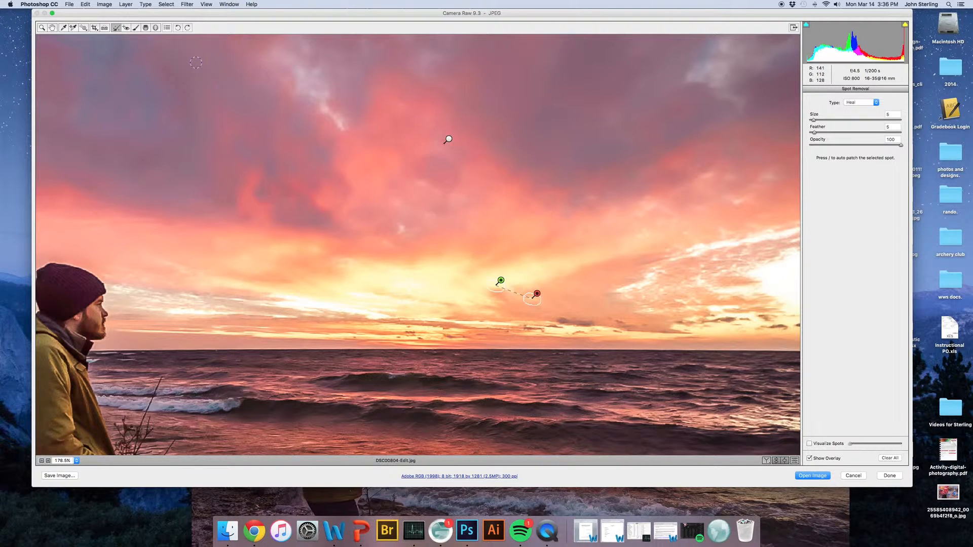
Paint an Adjustment Brush area over the dark rocks in the photo's lower-right corner and set its exposure to +1.25.
{"action": "left_click", "coordinate": [136, 28]}
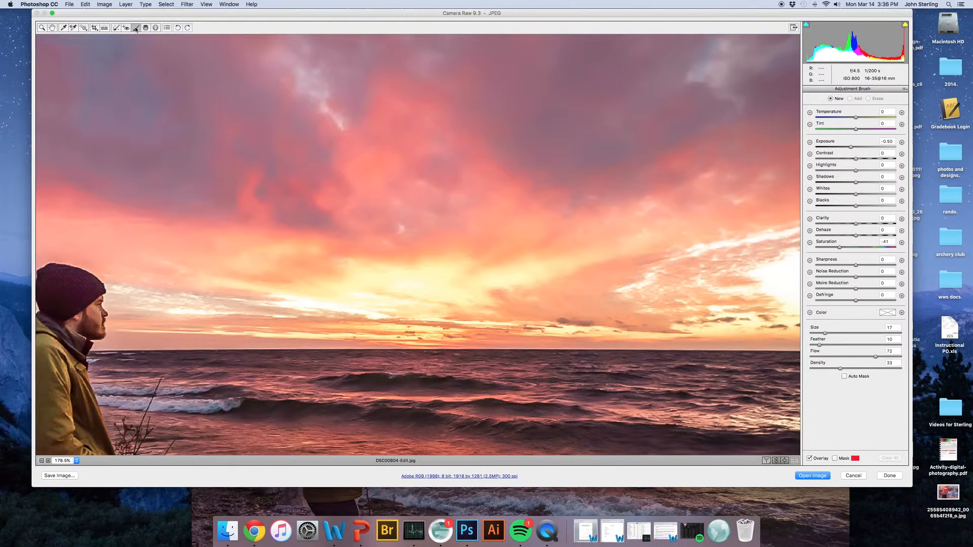
{"action": "left_click", "coordinate": [42, 28]}
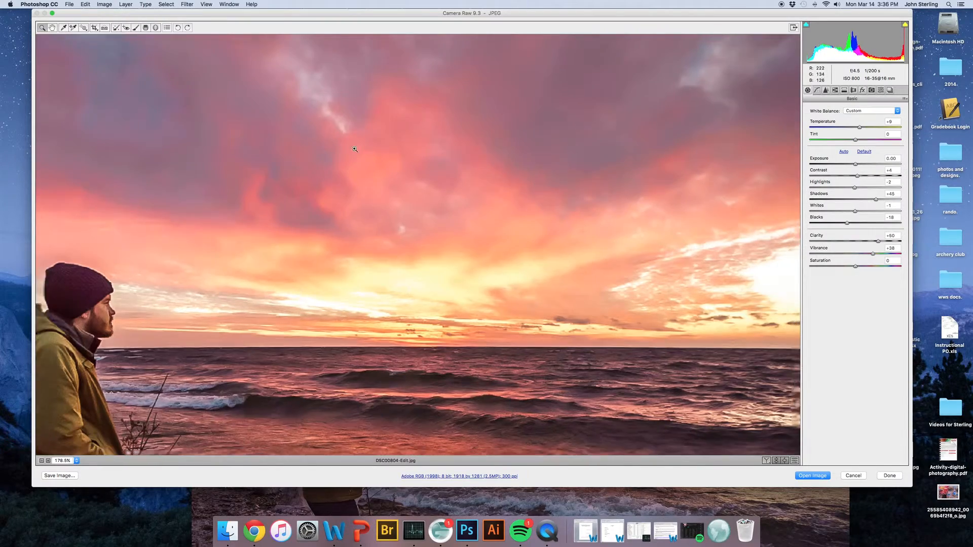
{"action": "scroll", "coordinate": [355, 149], "scroll_direction": "down", "scroll_amount": 5}
{"action": "scroll", "coordinate": [337, 159], "scroll_direction": "up", "scroll_amount": 2}
{"action": "scroll", "coordinate": [337, 160], "scroll_direction": "down", "scroll_amount": 4}
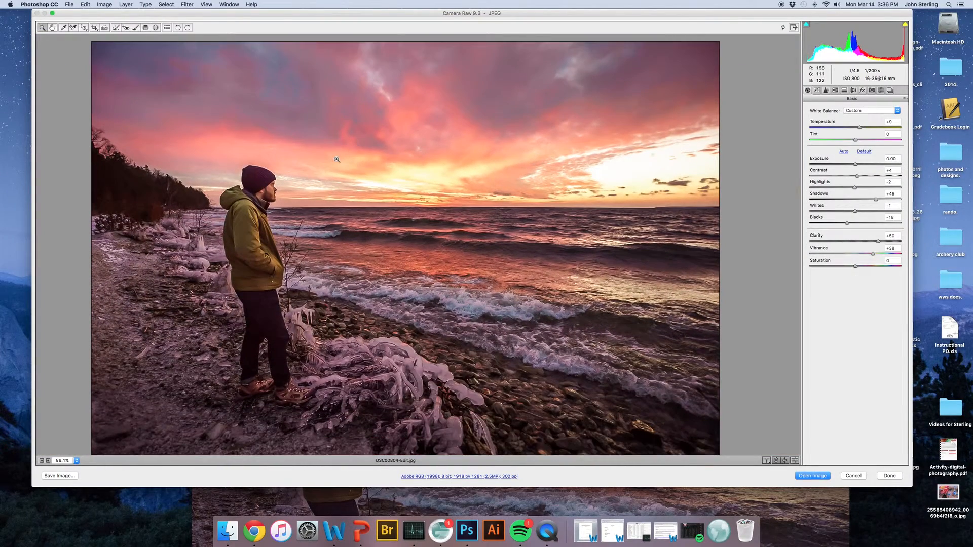
{"action": "left_click", "coordinate": [136, 28]}
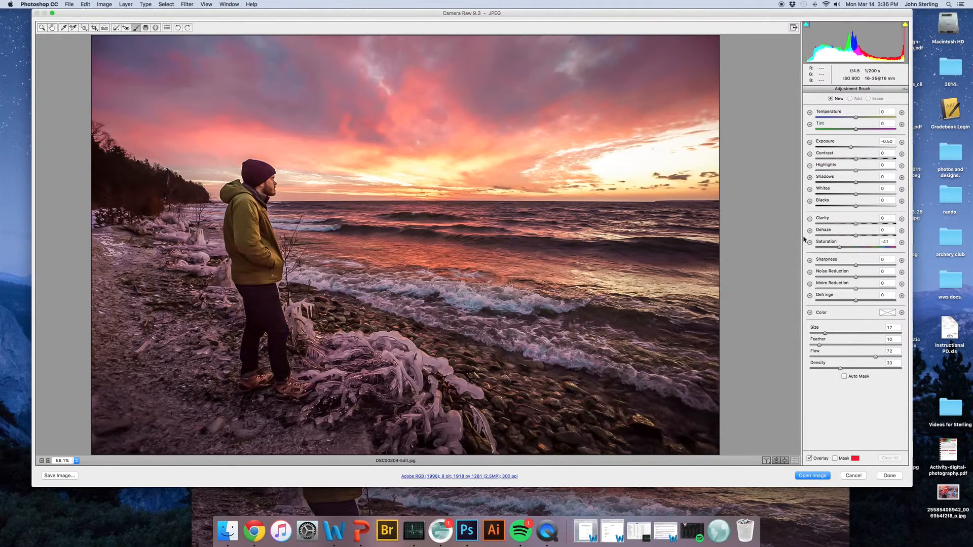
{"action": "left_click", "coordinate": [852, 147]}
{"action": "left_click", "coordinate": [902, 143]}
{"action": "mouse_move", "coordinate": [654, 393]}
{"action": "left_mouse_down"}
{"action": "mouse_move", "coordinate": [517, 410]}
{"action": "mouse_move", "coordinate": [635, 414]}
{"action": "left_mouse_up"}
{"action": "left_click_drag", "start_coordinate": [861, 148], "coordinate": [869, 148]}
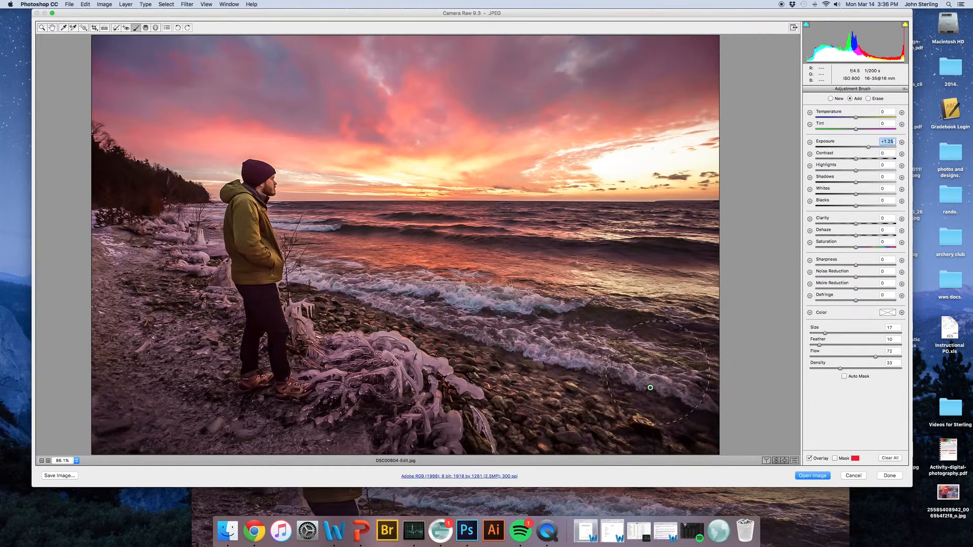
Extend the brushed brightening across the foreground ice, gravel and rocks, and set its exposure to +1.35.
{"action": "mouse_move", "coordinate": [396, 390]}
{"action": "left_mouse_down"}
{"action": "mouse_move", "coordinate": [345, 349]}
{"action": "mouse_move", "coordinate": [416, 350]}
{"action": "mouse_move", "coordinate": [110, 375]}
{"action": "mouse_move", "coordinate": [167, 329]}
{"action": "mouse_move", "coordinate": [230, 340]}
{"action": "left_mouse_up"}
{"action": "left_click_drag", "start_coordinate": [642, 434], "coordinate": [692, 426]}
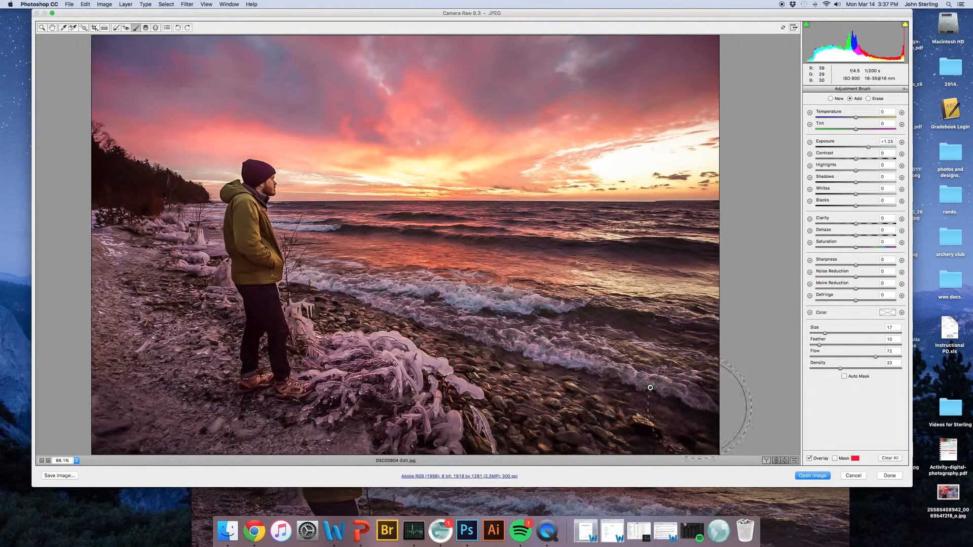
{"action": "mouse_move", "coordinate": [870, 149]}
{"action": "left_mouse_down"}
{"action": "mouse_move", "coordinate": [907, 148]}
{"action": "mouse_move", "coordinate": [869, 148]}
{"action": "left_mouse_up"}
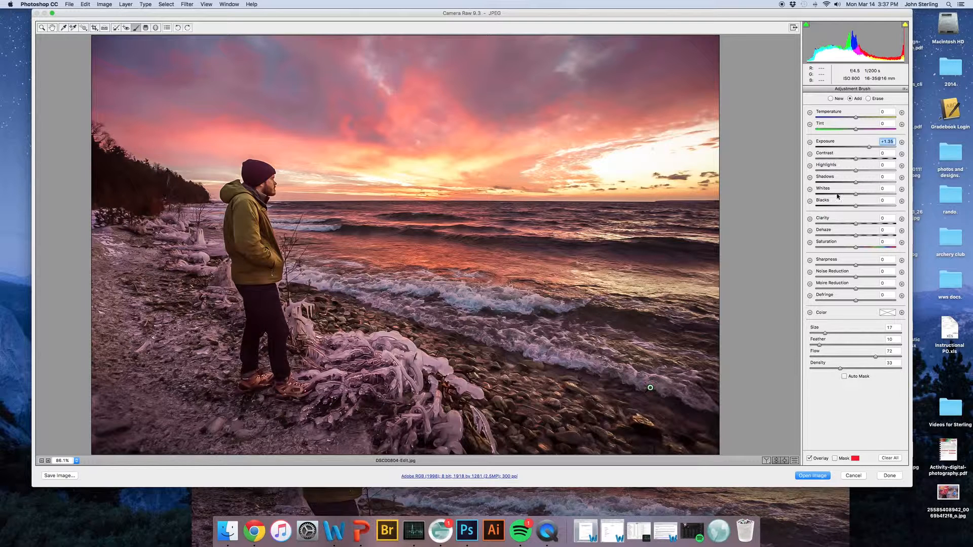
Brush a new adjustment over the sky with Clarity +73, Dehaze +54 and Noise Reduction +15.
{"action": "left_click", "coordinate": [830, 99]}
{"action": "left_click", "coordinate": [901, 220]}
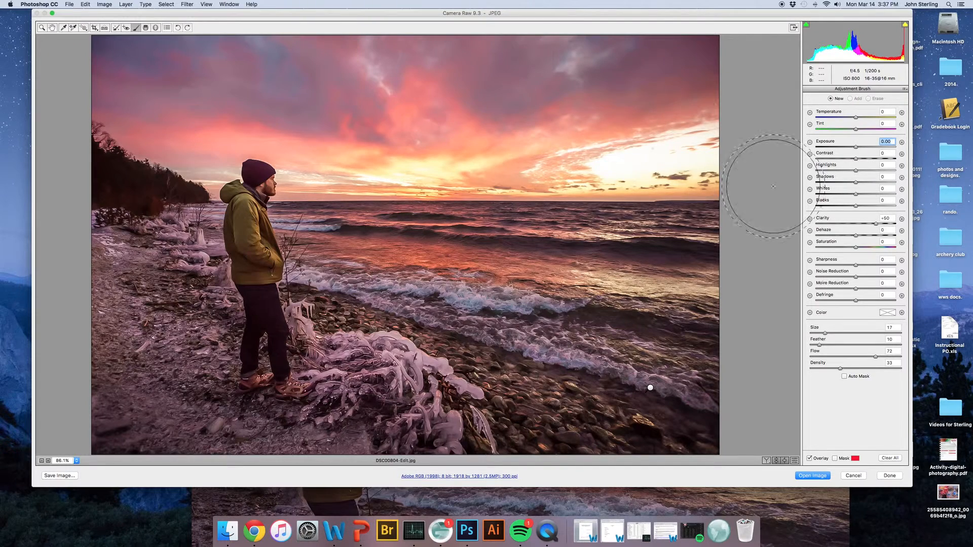
{"action": "mouse_move", "coordinate": [666, 131]}
{"action": "left_mouse_down"}
{"action": "mouse_move", "coordinate": [527, 139]}
{"action": "mouse_move", "coordinate": [601, 141]}
{"action": "mouse_move", "coordinate": [669, 132]}
{"action": "mouse_move", "coordinate": [377, 129]}
{"action": "mouse_move", "coordinate": [408, 106]}
{"action": "mouse_move", "coordinate": [335, 62]}
{"action": "mouse_move", "coordinate": [179, 88]}
{"action": "mouse_move", "coordinate": [280, 115]}
{"action": "mouse_move", "coordinate": [313, 142]}
{"action": "mouse_move", "coordinate": [502, 106]}
{"action": "mouse_move", "coordinate": [525, 124]}
{"action": "mouse_move", "coordinate": [601, 72]}
{"action": "mouse_move", "coordinate": [553, 152]}
{"action": "mouse_move", "coordinate": [727, 145]}
{"action": "mouse_move", "coordinate": [750, 162]}
{"action": "left_mouse_up"}
{"action": "mouse_move", "coordinate": [876, 223]}
{"action": "left_mouse_down"}
{"action": "mouse_move", "coordinate": [889, 225]}
{"action": "mouse_move", "coordinate": [859, 237]}
{"action": "mouse_move", "coordinate": [878, 237]}
{"action": "left_mouse_up"}
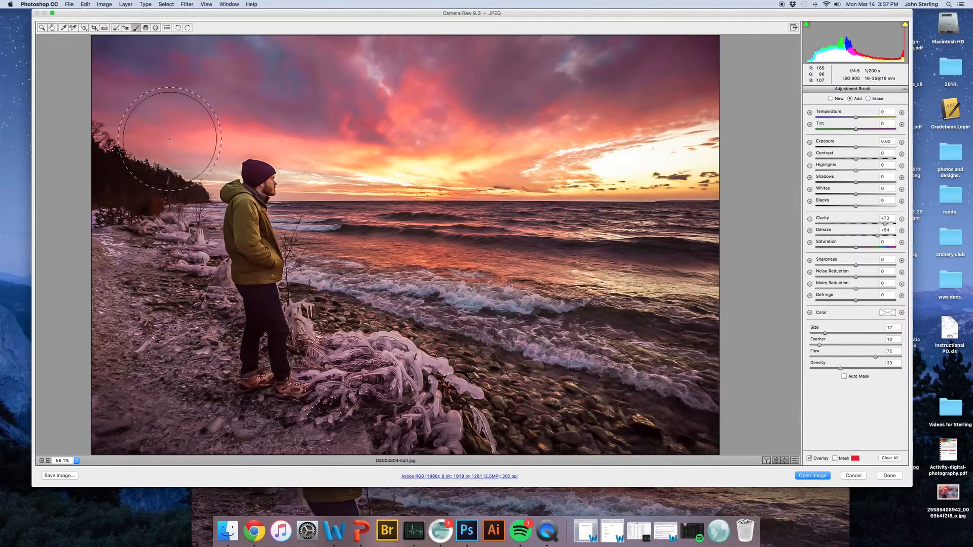
{"action": "left_click_drag", "start_coordinate": [209, 157], "coordinate": [255, 141]}
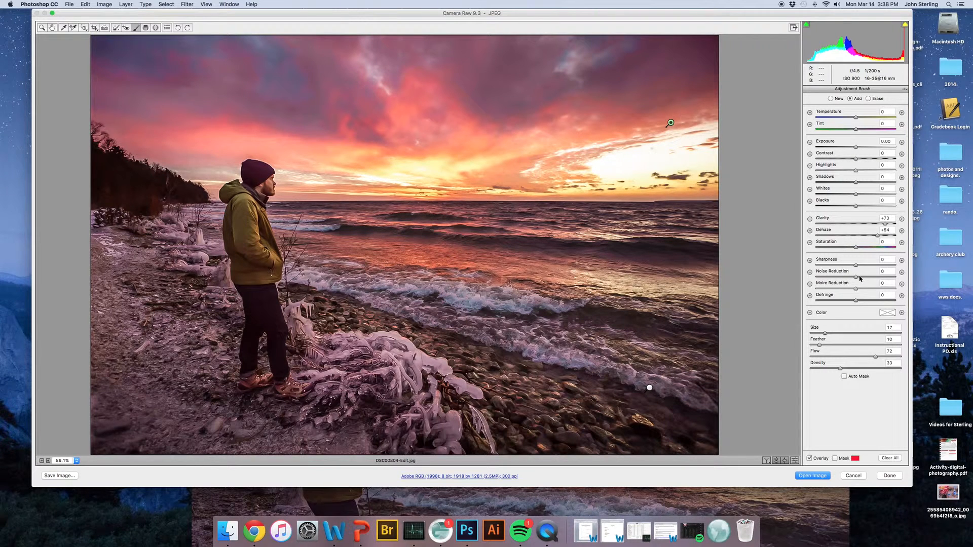
{"action": "left_click_drag", "start_coordinate": [859, 279], "coordinate": [862, 278]}
Add a graduated filter running from the water up past the horizon and set its exposure to +0.15.
{"action": "left_click", "coordinate": [146, 29]}
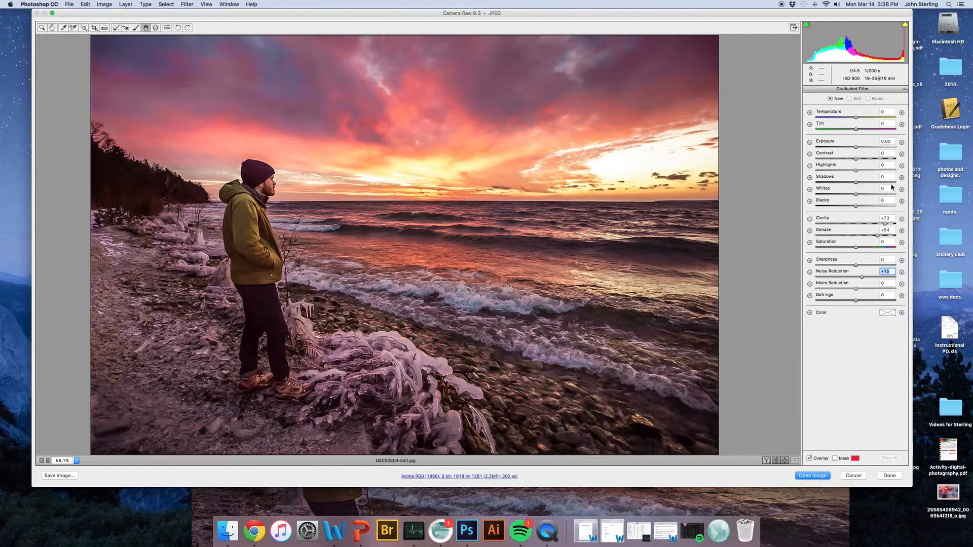
{"action": "left_click", "coordinate": [902, 143]}
{"action": "left_click_drag", "start_coordinate": [856, 158], "coordinate": [869, 194]}
{"action": "left_click", "coordinate": [902, 142]}
{"action": "left_click_drag", "start_coordinate": [385, 217], "coordinate": [388, 174]}
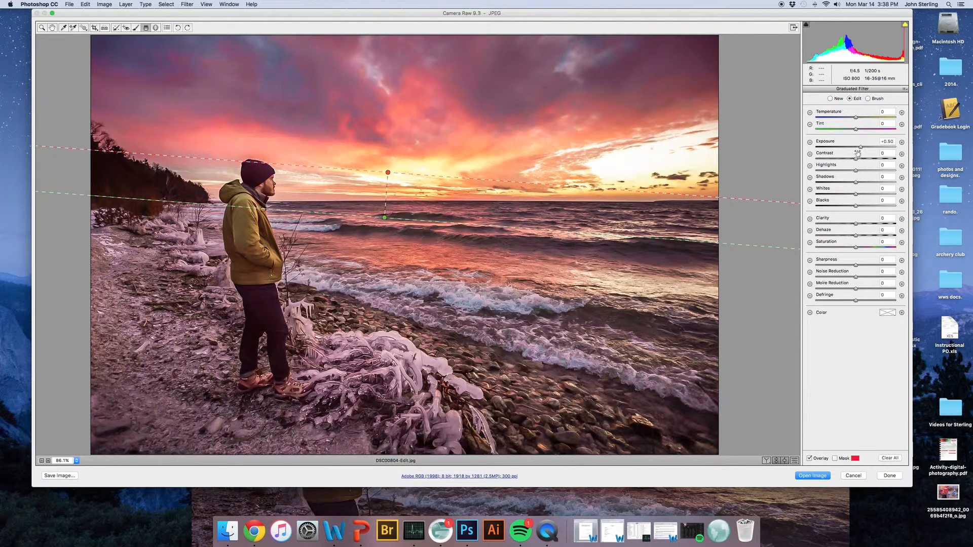
{"action": "left_click_drag", "start_coordinate": [858, 150], "coordinate": [857, 149]}
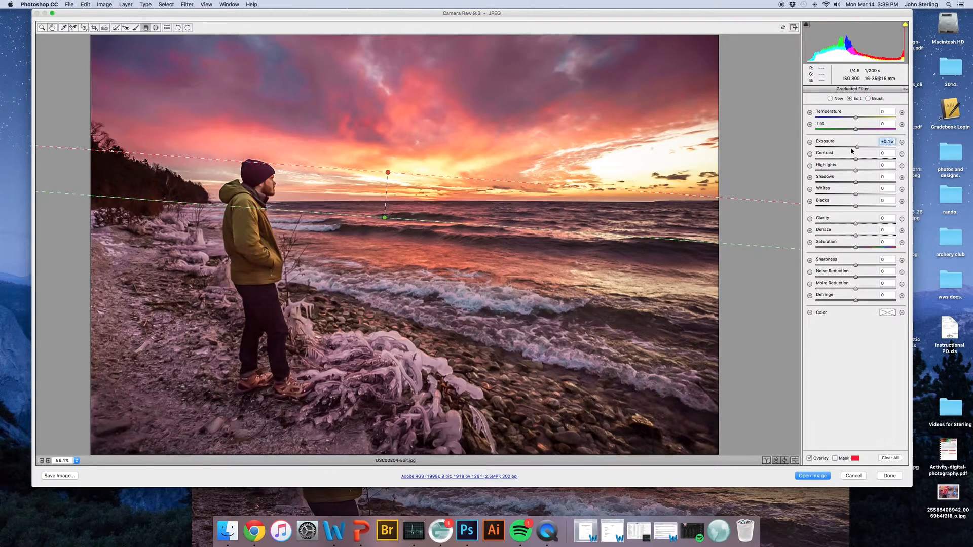
Add a large radial filter centered on the sunset, darkening the outside with exposure -0.85 and feather 100.
{"action": "left_click", "coordinate": [156, 28]}
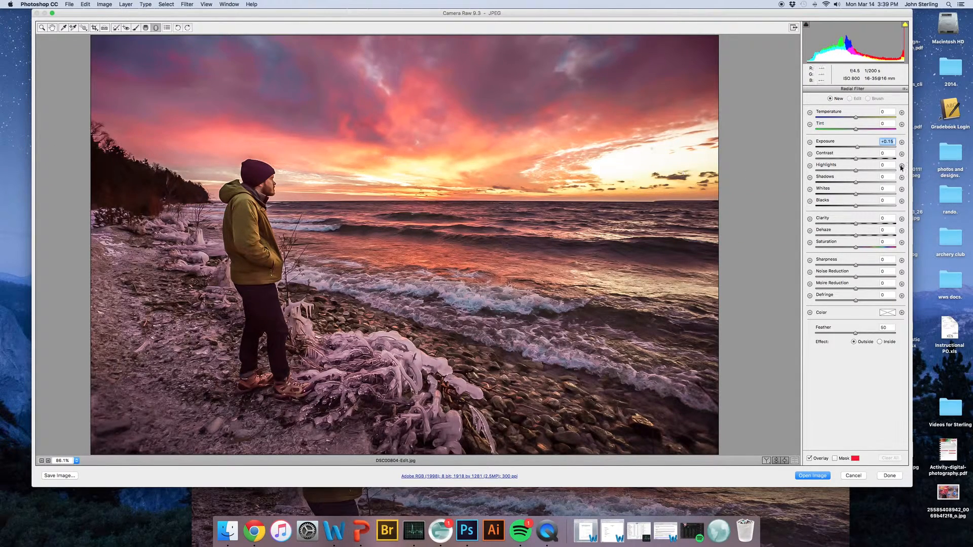
{"action": "left_click", "coordinate": [810, 142]}
{"action": "left_click_drag", "start_coordinate": [510, 179], "coordinate": [260, 356]}
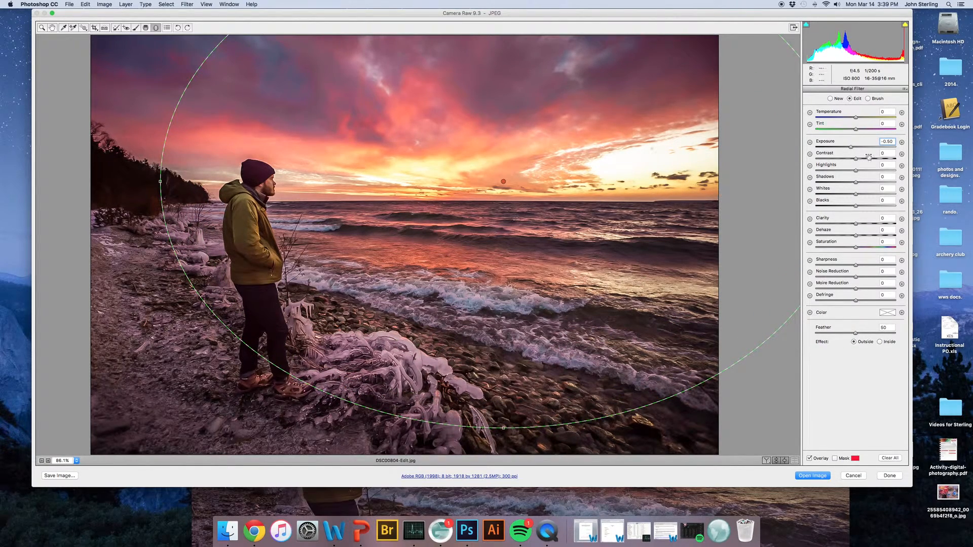
{"action": "left_click_drag", "start_coordinate": [850, 148], "coordinate": [847, 148]}
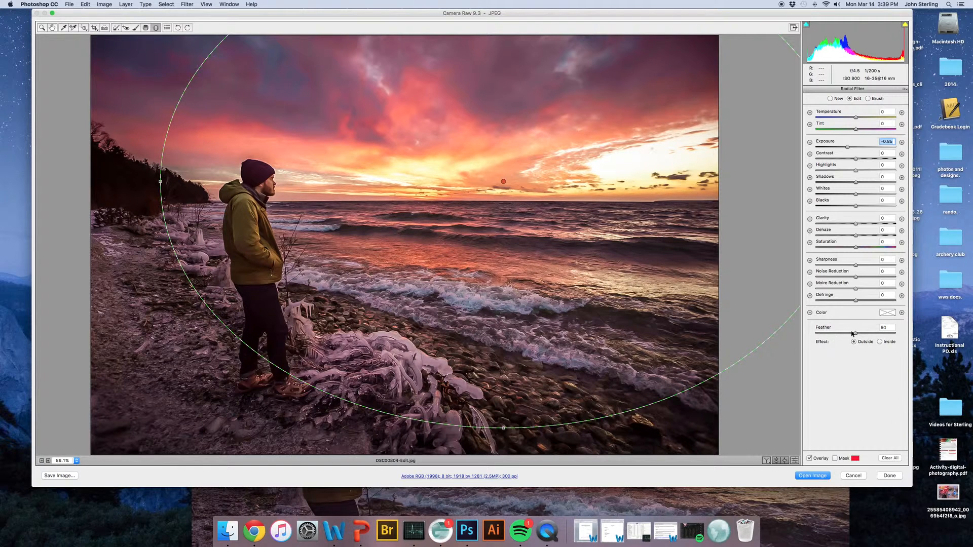
{"action": "left_click_drag", "start_coordinate": [855, 335], "coordinate": [815, 334]}
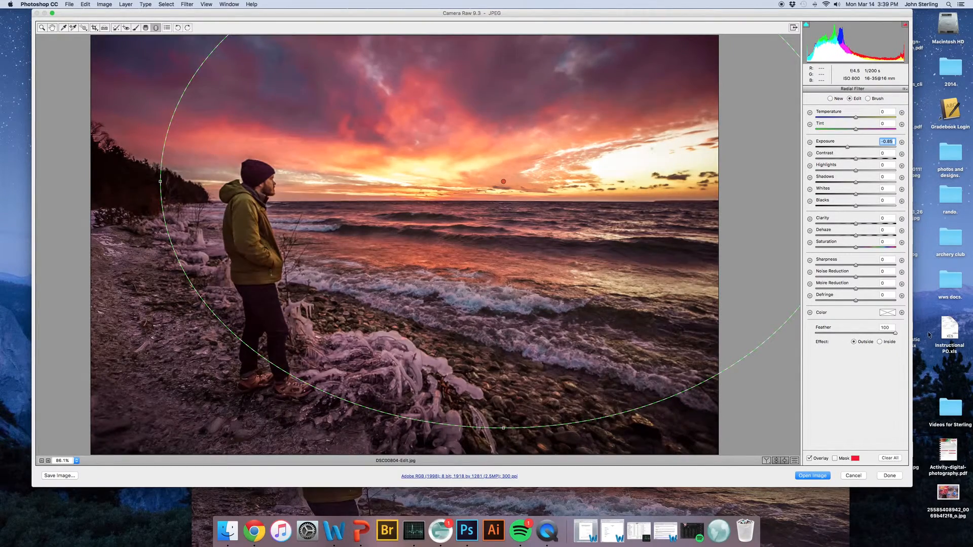
Set the radial filter's feather to 52 and open the lakeshore image in Photoshop.
{"action": "left_click_drag", "start_coordinate": [815, 334], "coordinate": [859, 334]}
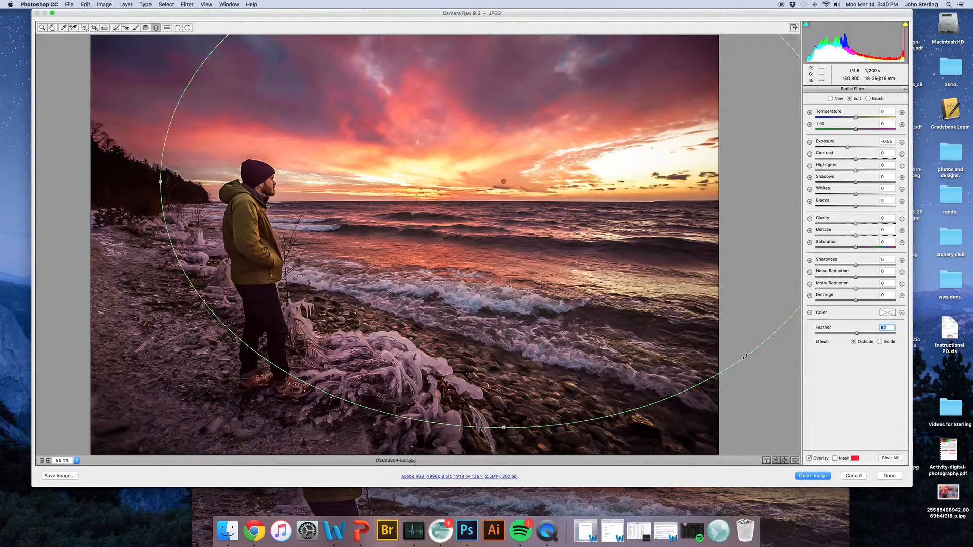
{"action": "left_click", "coordinate": [820, 478]}
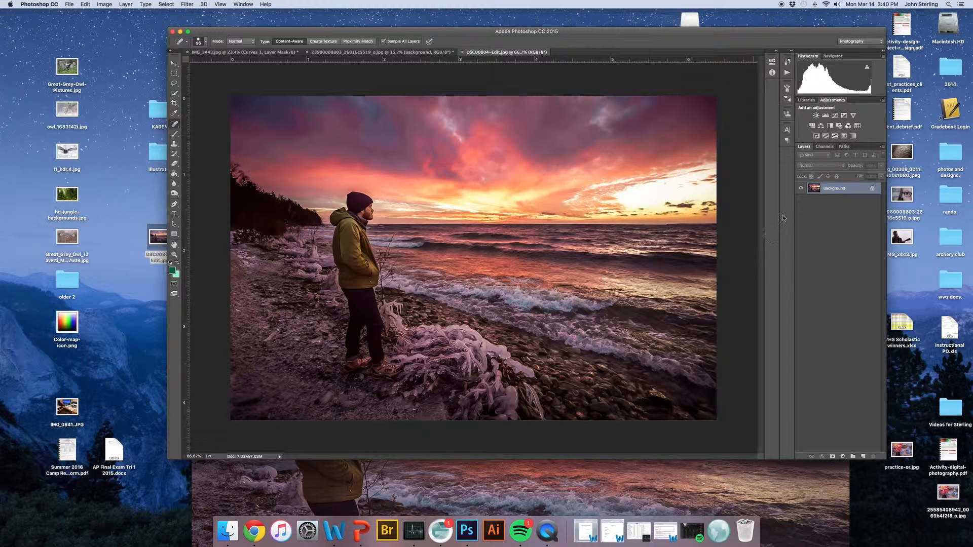
Bring up IMG_3443.jpg, the guitarist photo, and hide its Curves 1 layer.
{"action": "left_click", "coordinate": [394, 52]}
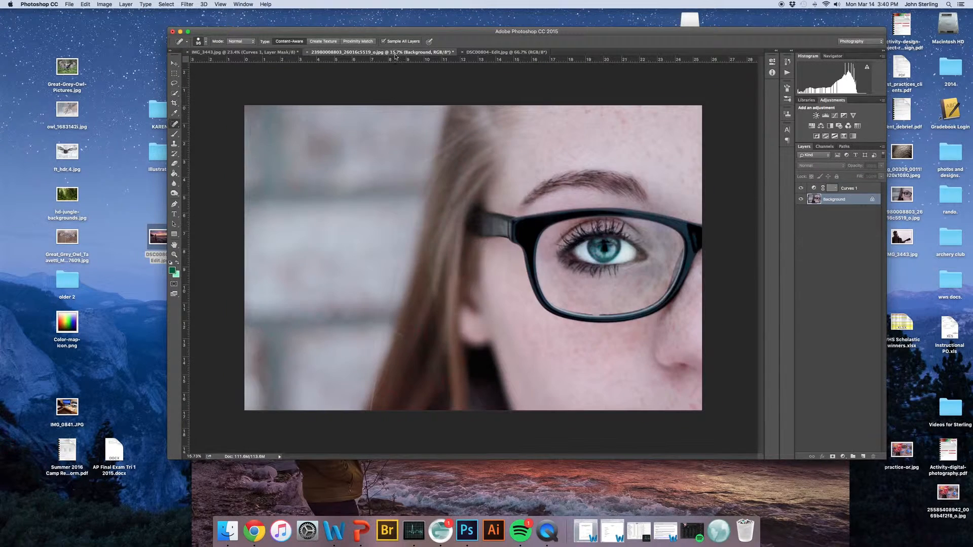
{"action": "left_click", "coordinate": [271, 53]}
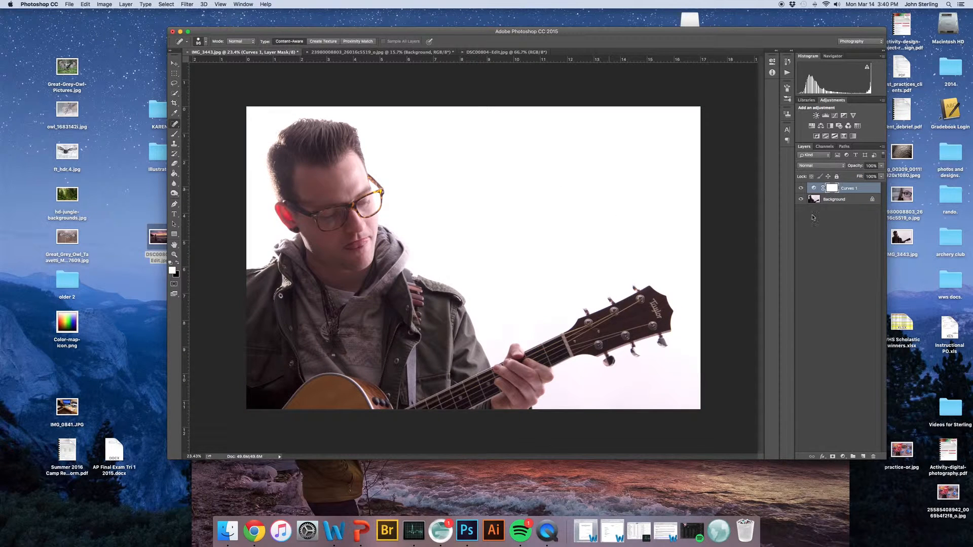
{"action": "left_click", "coordinate": [801, 188]}
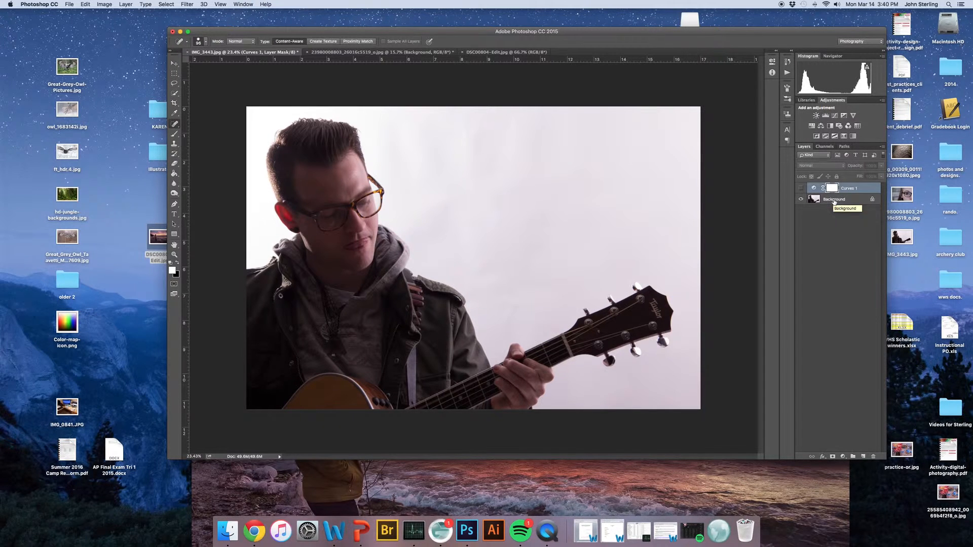
Duplicate the guitarist photo's Background layer and convert the copy to a smart object.
{"action": "right_click", "coordinate": [835, 202]}
{"action": "left_click", "coordinate": [843, 212]}
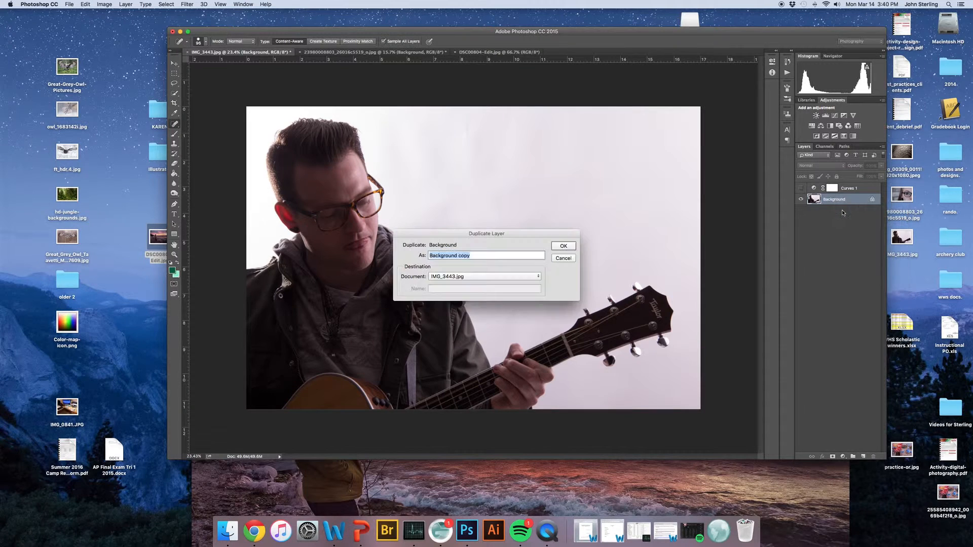
{"action": "left_click", "coordinate": [570, 247]}
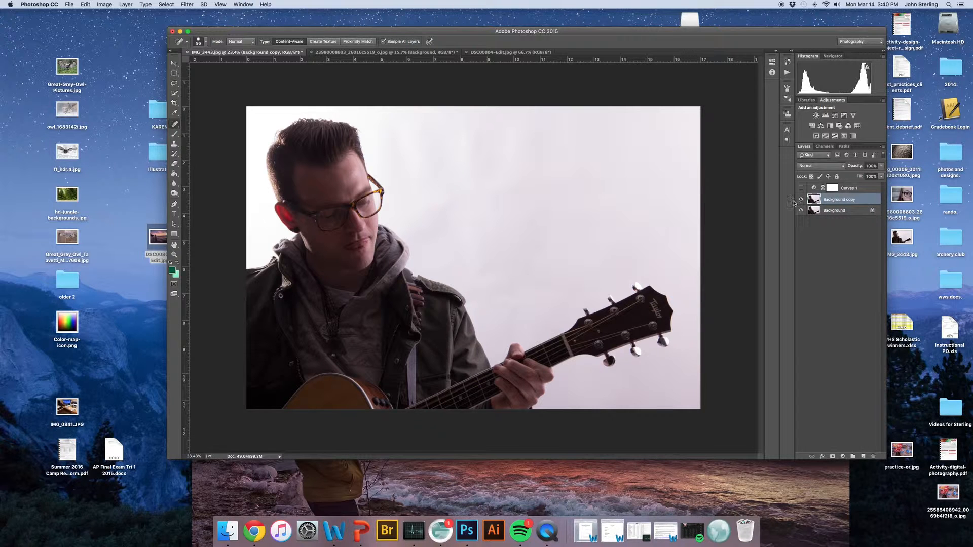
{"action": "right_click", "coordinate": [838, 200]}
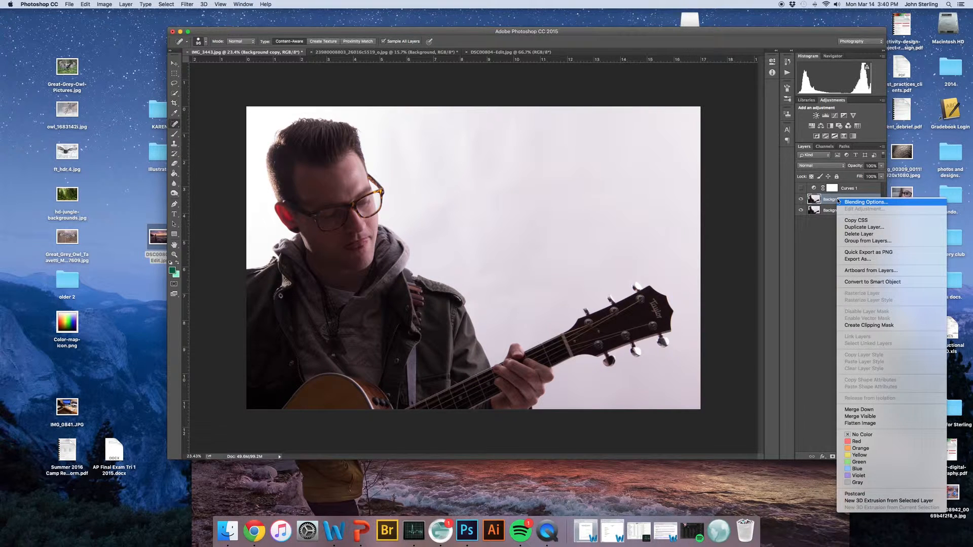
{"action": "left_click", "coordinate": [897, 282]}
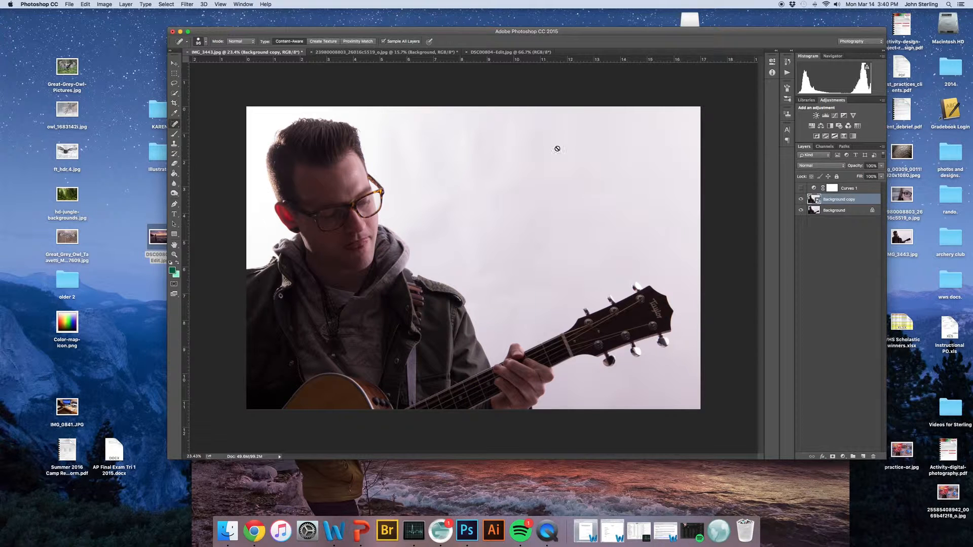
Apply a Camera Raw filter to Background copy with exposure +3.15, contrast -54 and shadows +39, and compare it against the original layer.
{"action": "left_click", "coordinate": [188, 4]}
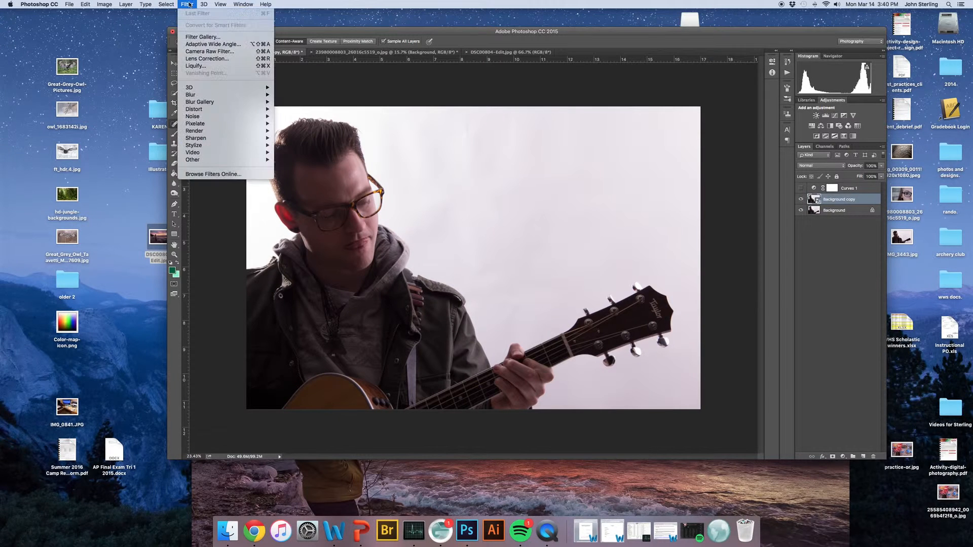
{"action": "left_click", "coordinate": [206, 52]}
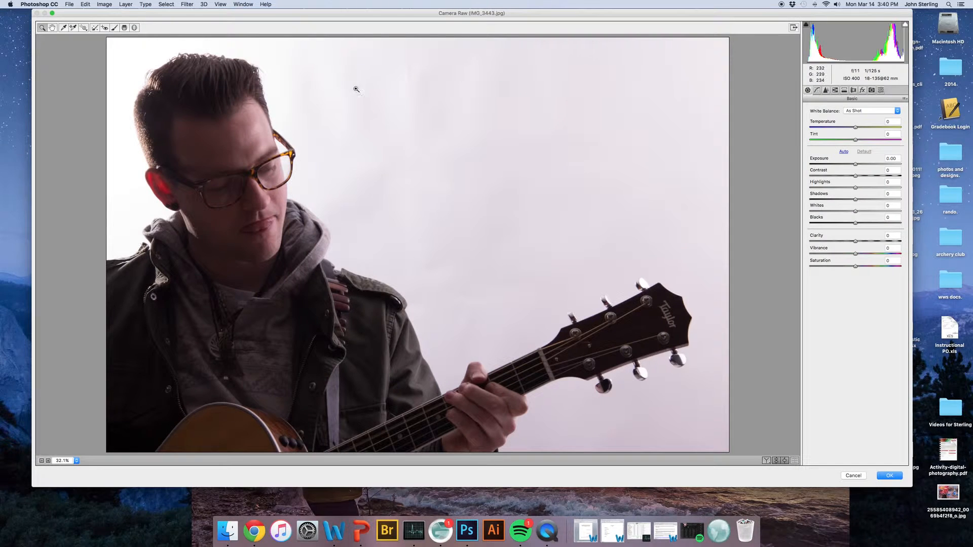
{"action": "left_click_drag", "start_coordinate": [856, 165], "coordinate": [885, 165]}
{"action": "left_click_drag", "start_coordinate": [856, 177], "coordinate": [875, 199]}
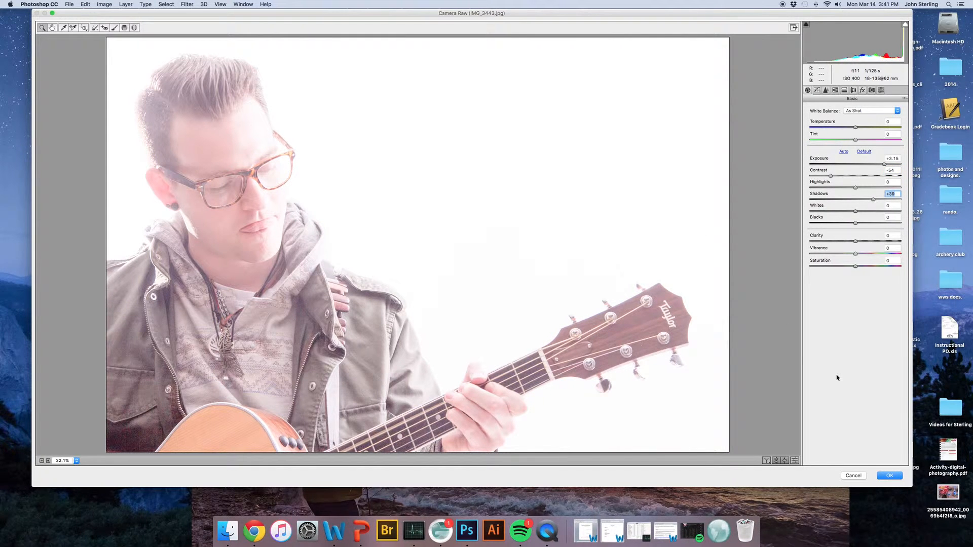
{"action": "left_click", "coordinate": [891, 476]}
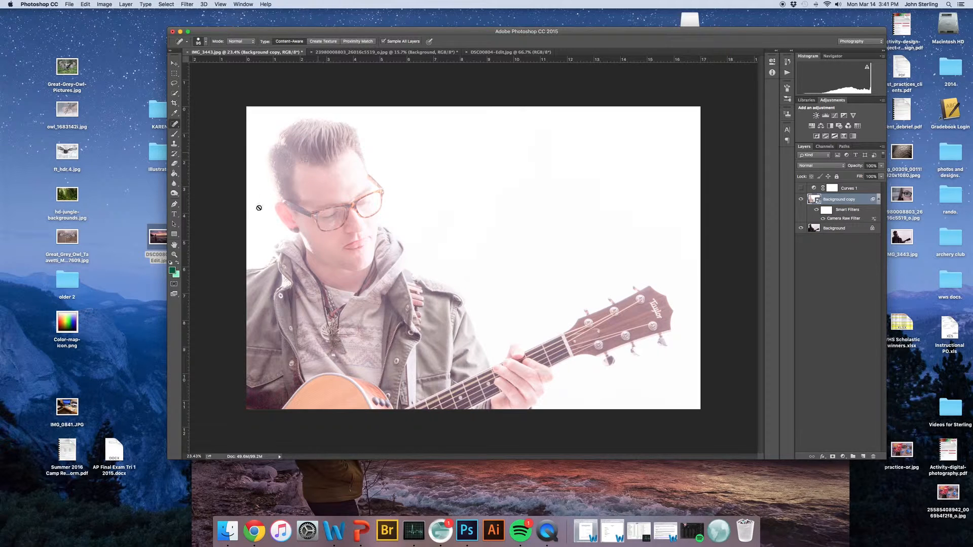
{"action": "left_click", "coordinate": [802, 199]}
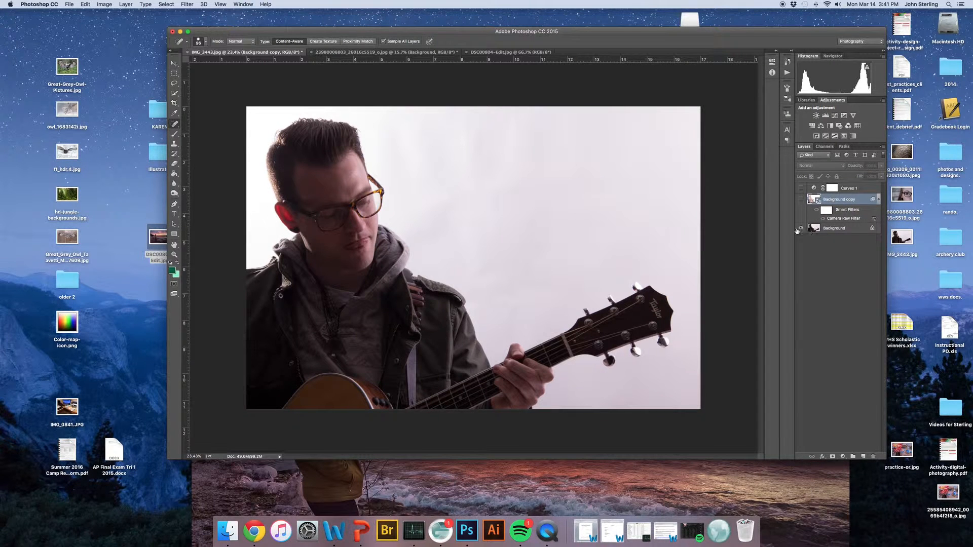
{"action": "left_click", "coordinate": [800, 200]}
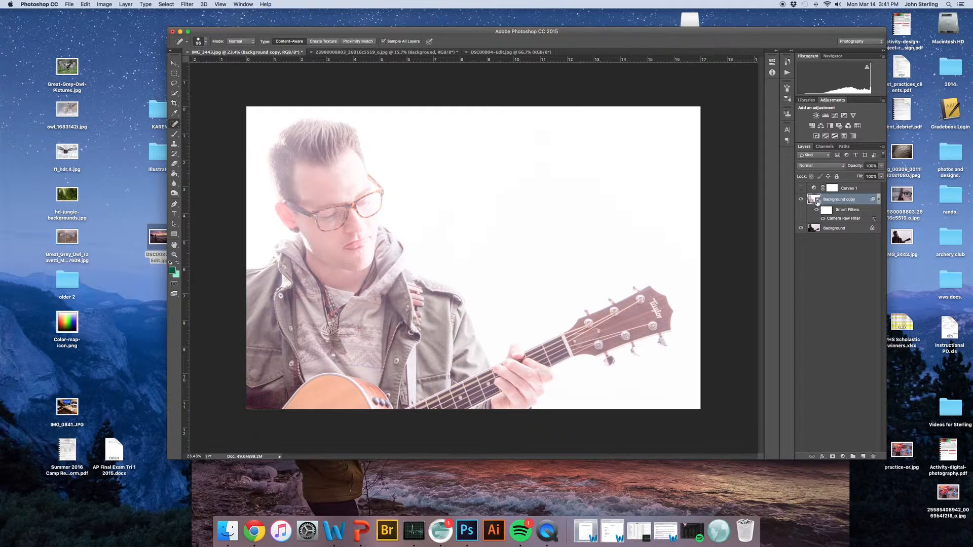
Open the Background copy smart object's contents to view the unfiltered photo and return to IMG_3443.jpg.
{"action": "double_click", "coordinate": [814, 199]}
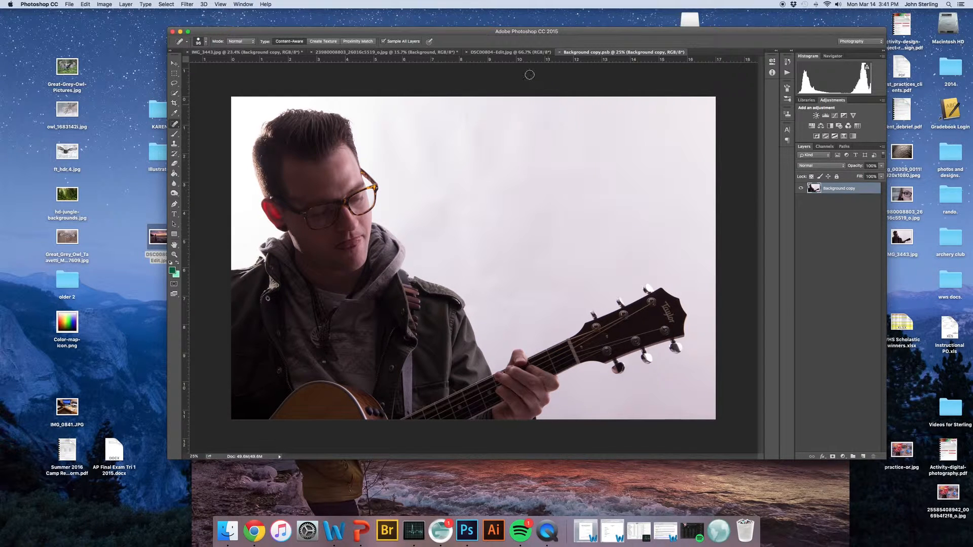
{"action": "left_click", "coordinate": [326, 53]}
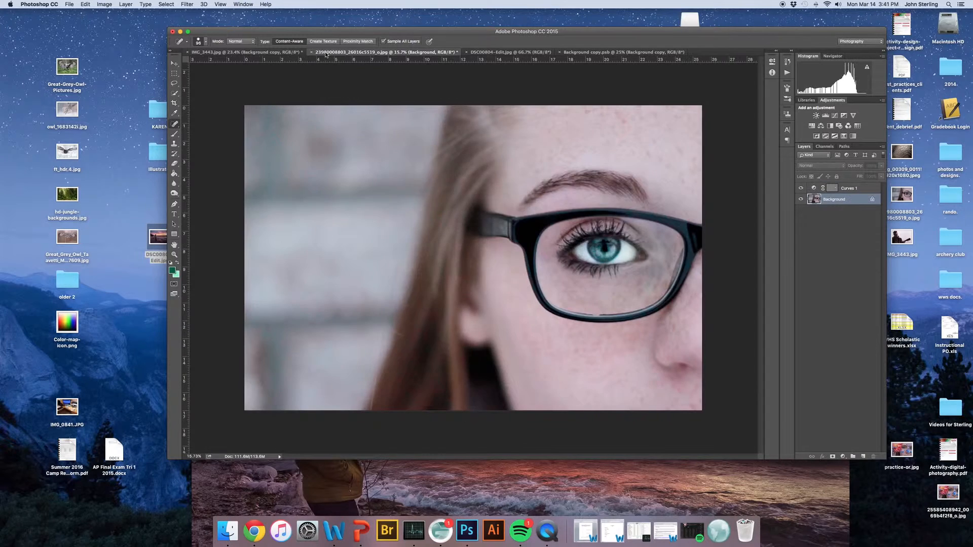
{"action": "left_click", "coordinate": [246, 52]}
{"action": "right_click", "coordinate": [815, 200]}
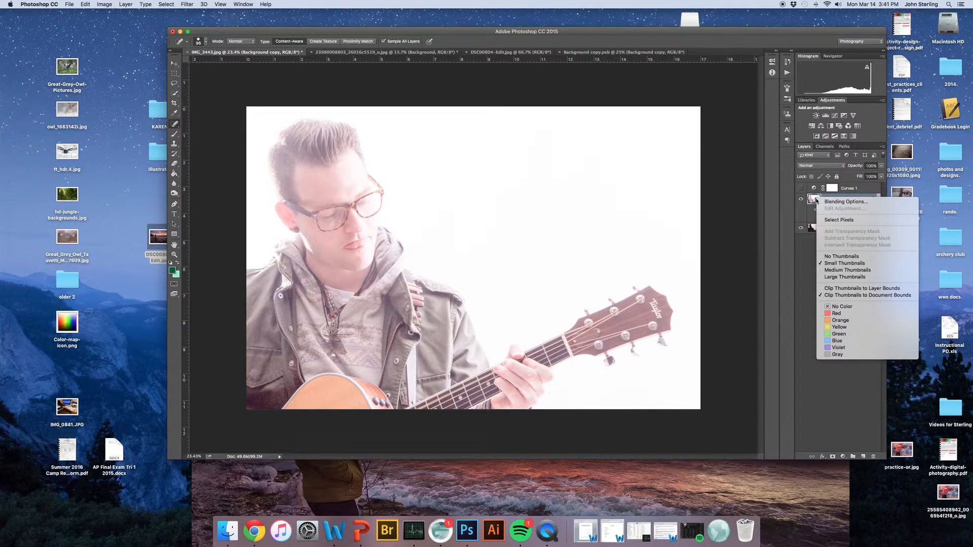
{"action": "left_click", "coordinate": [805, 262]}
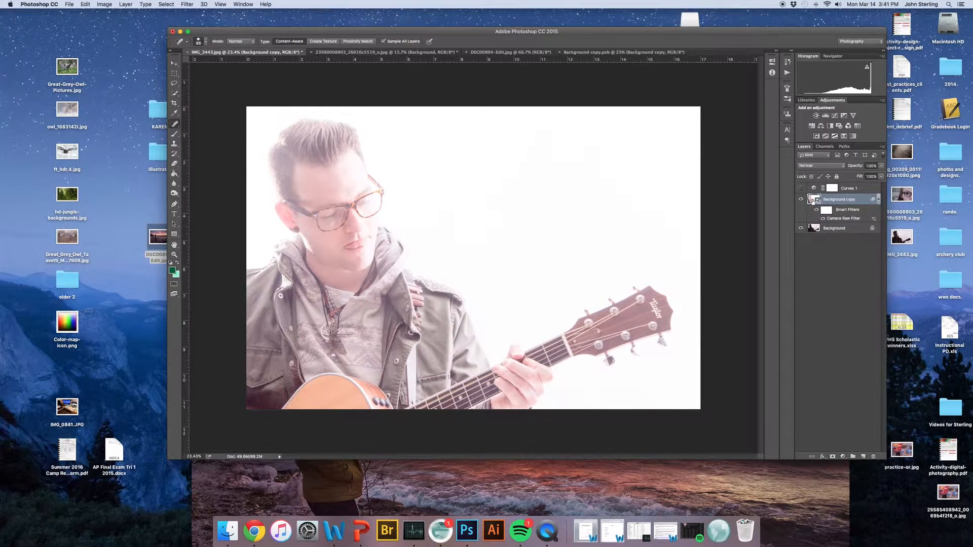
{"action": "double_click", "coordinate": [813, 200]}
{"action": "left_click", "coordinate": [292, 53]}
Reopen the Camera Raw smart filter on Background copy and set exposure to +0.80, contrast to -8 and whites to +36.
{"action": "double_click", "coordinate": [851, 219]}
{"action": "left_click_drag", "start_coordinate": [811, 14], "coordinate": [667, 41]}
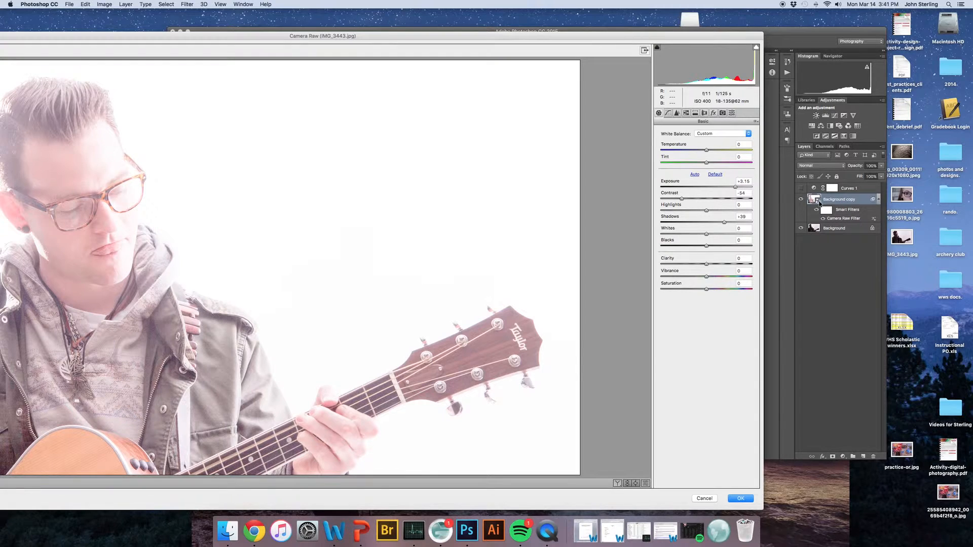
{"action": "left_click_drag", "start_coordinate": [562, 38], "coordinate": [587, 31]}
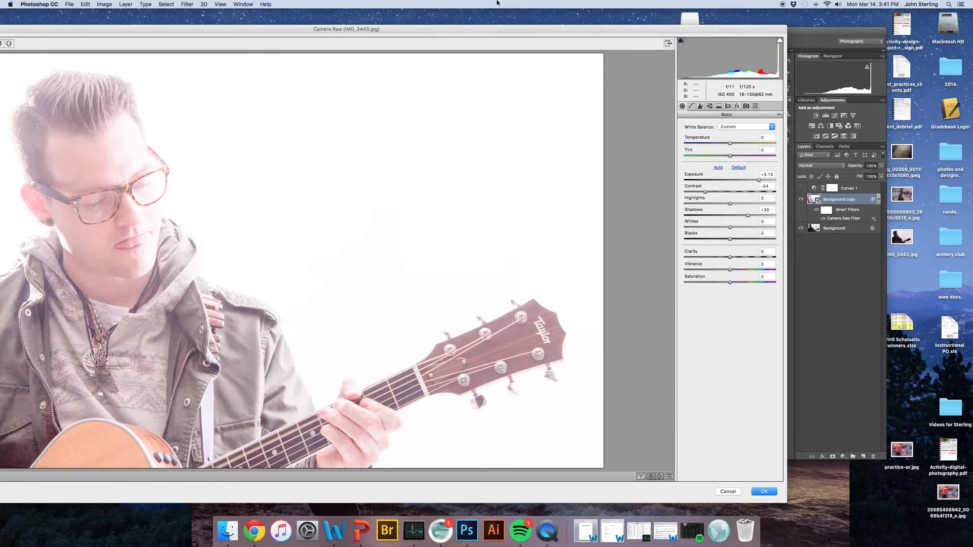
{"action": "left_click_drag", "start_coordinate": [460, 33], "coordinate": [558, 16]}
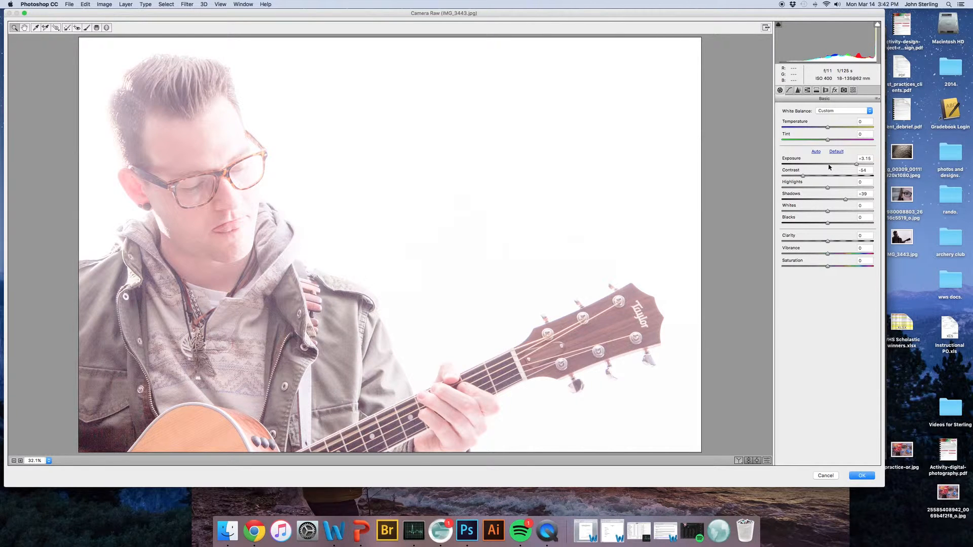
{"action": "left_click", "coordinate": [822, 165]}
{"action": "left_click", "coordinate": [833, 212]}
{"action": "left_click_drag", "start_coordinate": [833, 212], "coordinate": [844, 211]}
{"action": "left_click_drag", "start_coordinate": [803, 176], "coordinate": [825, 177]}
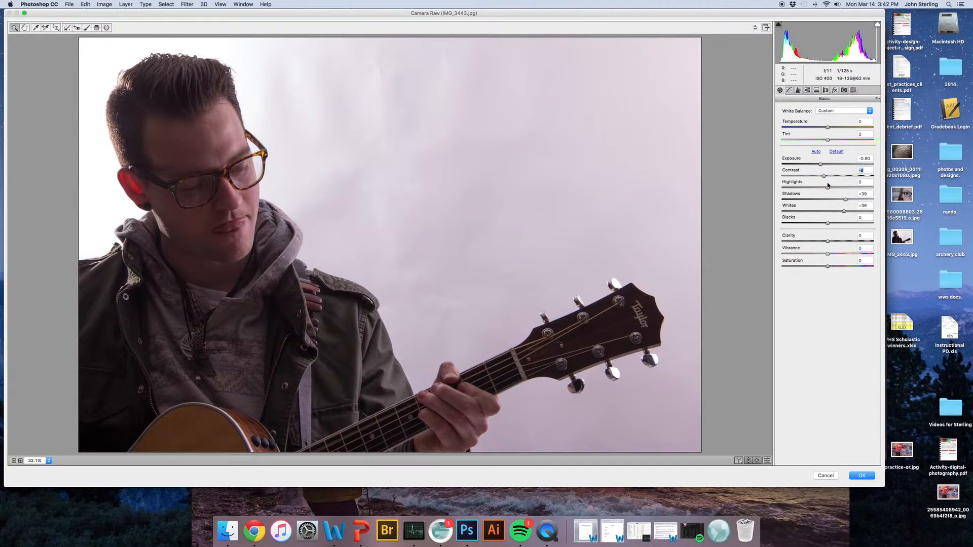
{"action": "left_click", "coordinate": [835, 164]}
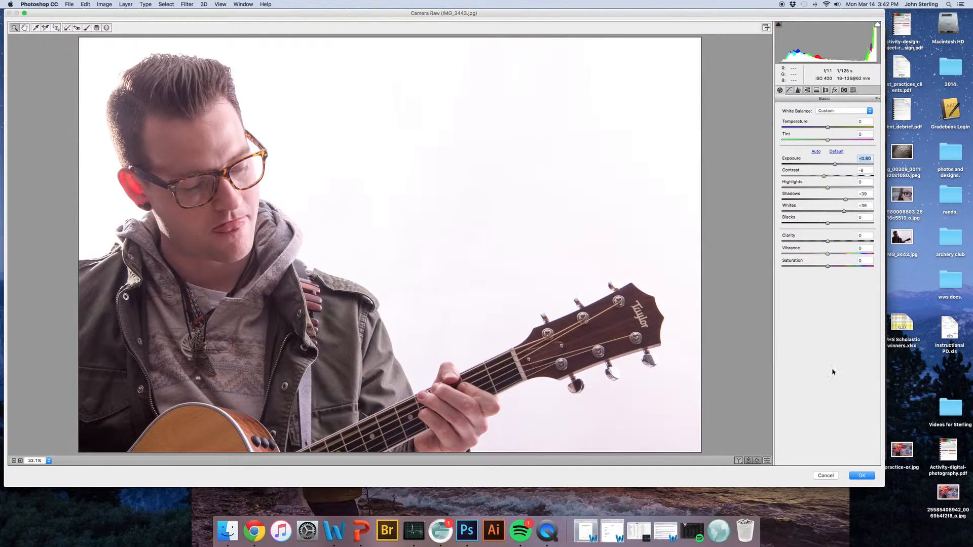
{"action": "left_click", "coordinate": [865, 477]}
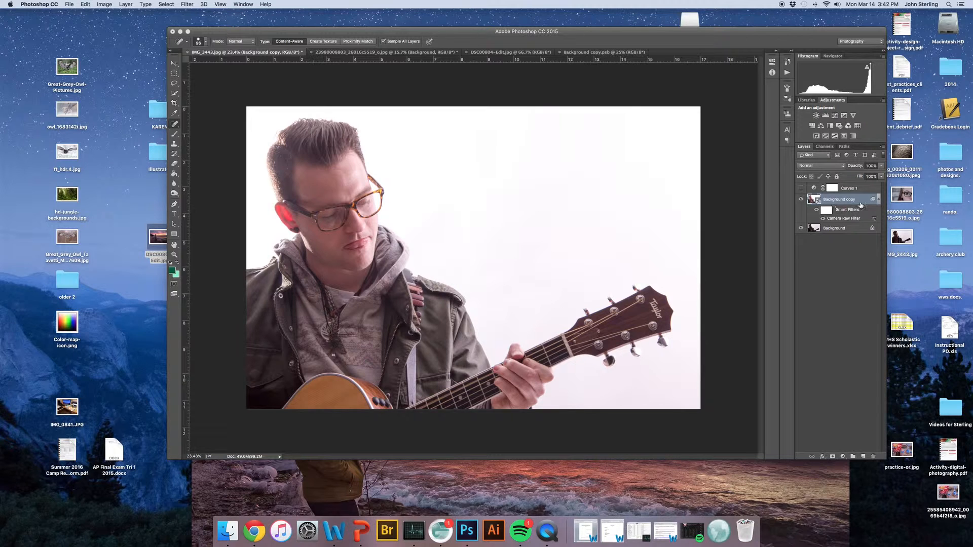
Attempt a Clone Stamp stroke on Background copy's white backdrop and accept rasterizing the smart object.
{"action": "left_click", "coordinate": [174, 145]}
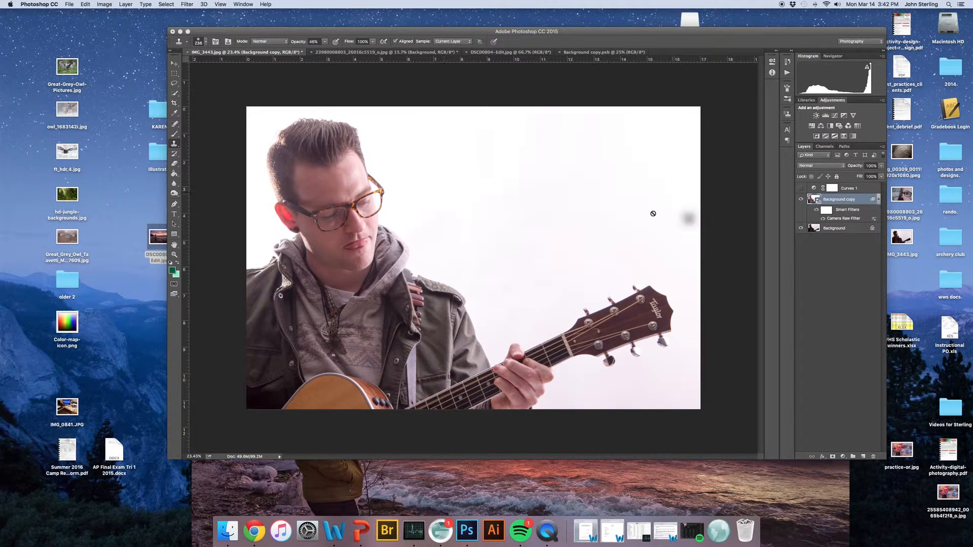
{"action": "right_click", "coordinate": [832, 201]}
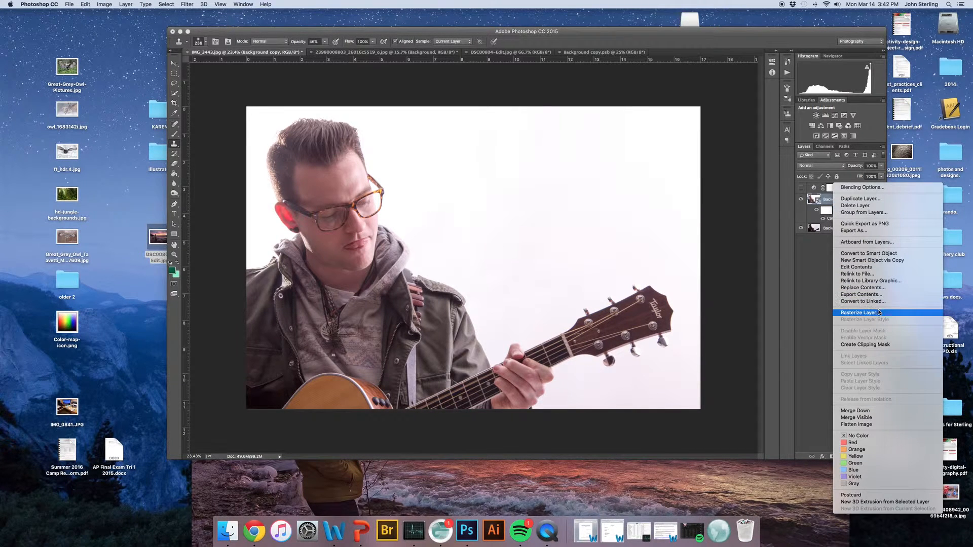
{"action": "left_click", "coordinate": [693, 56]}
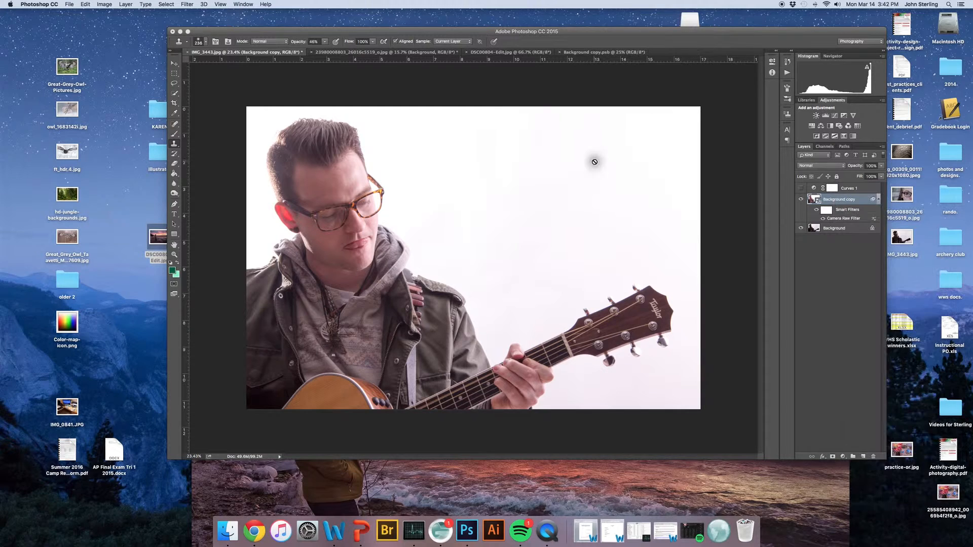
{"action": "left_click", "coordinate": [576, 167]}
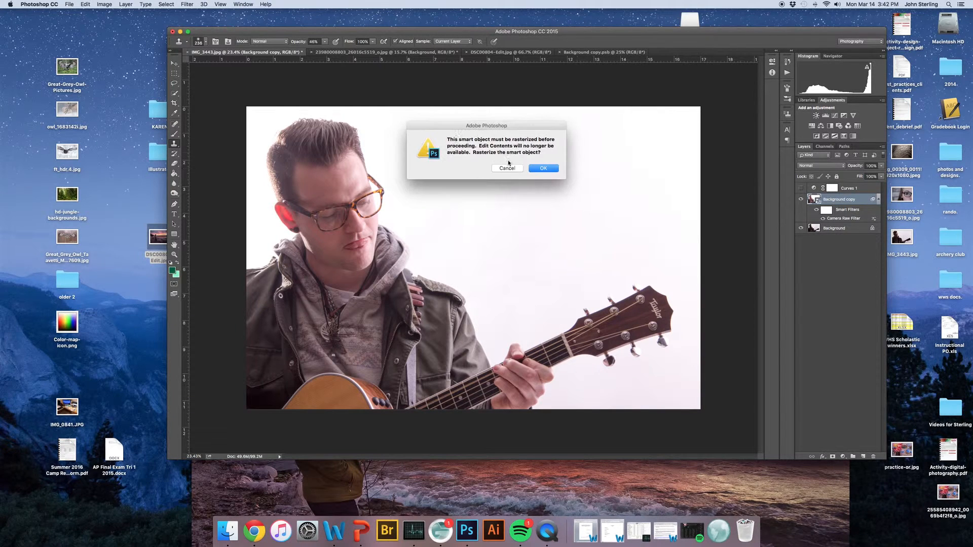
{"action": "left_click", "coordinate": [543, 170]}
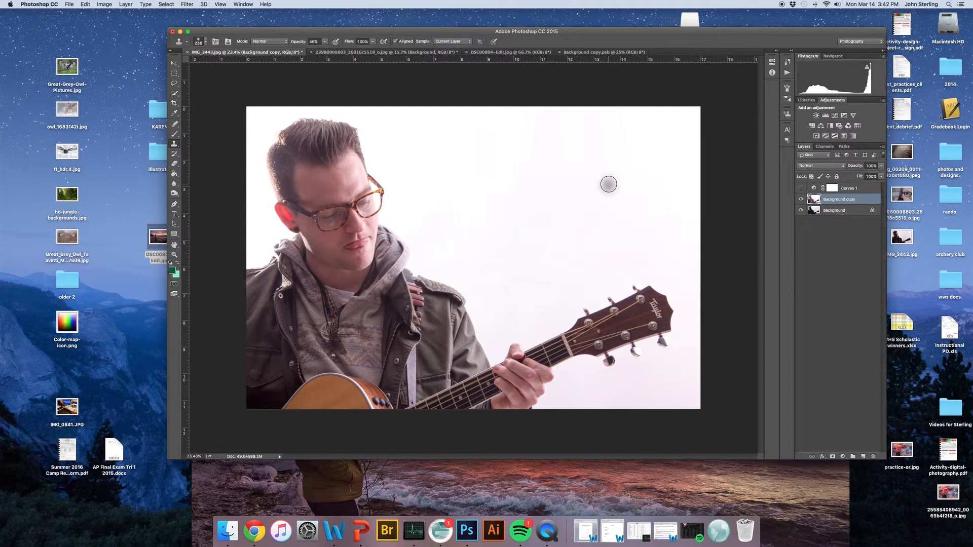
{"action": "left_click_drag", "start_coordinate": [374, 32], "coordinate": [348, 50]}
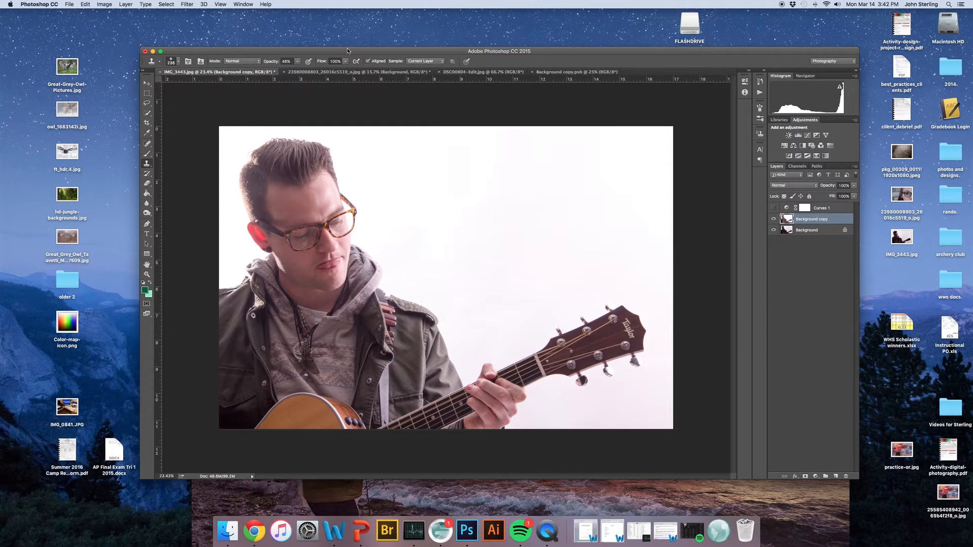